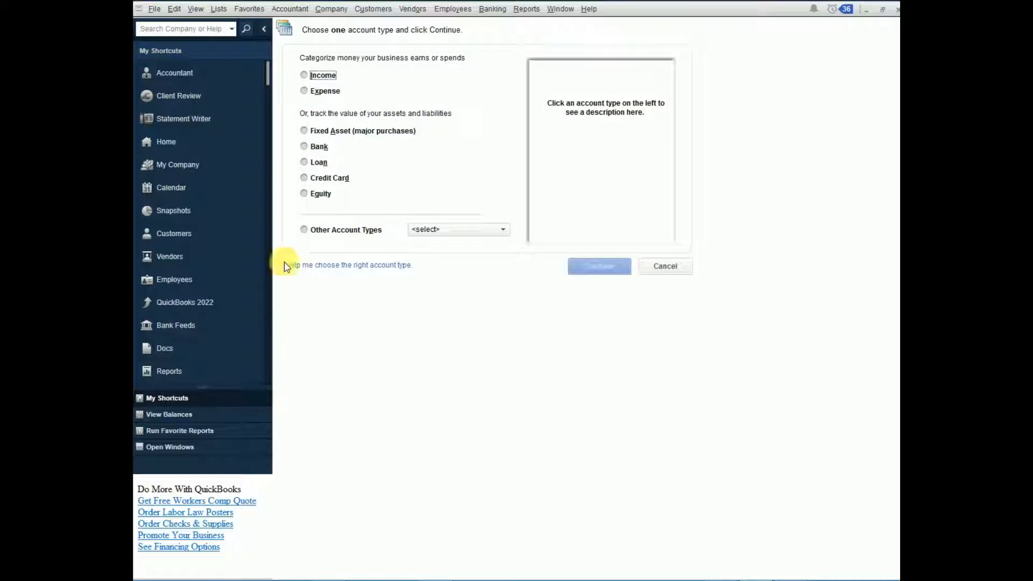
Step: Create an expense account named Bills in the chart of accounts and return to the account list
left_click(329, 94)
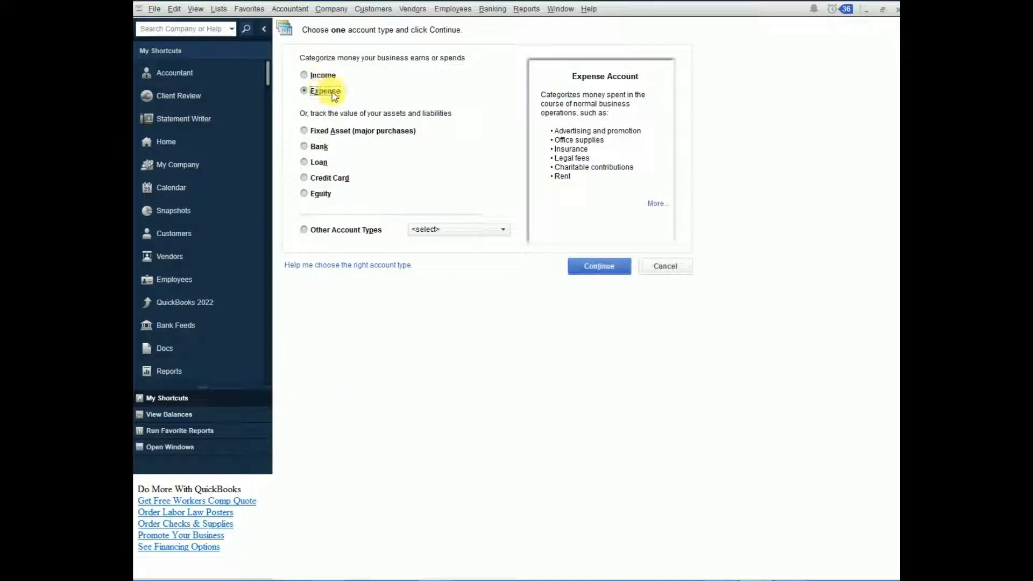
left_click(596, 267)
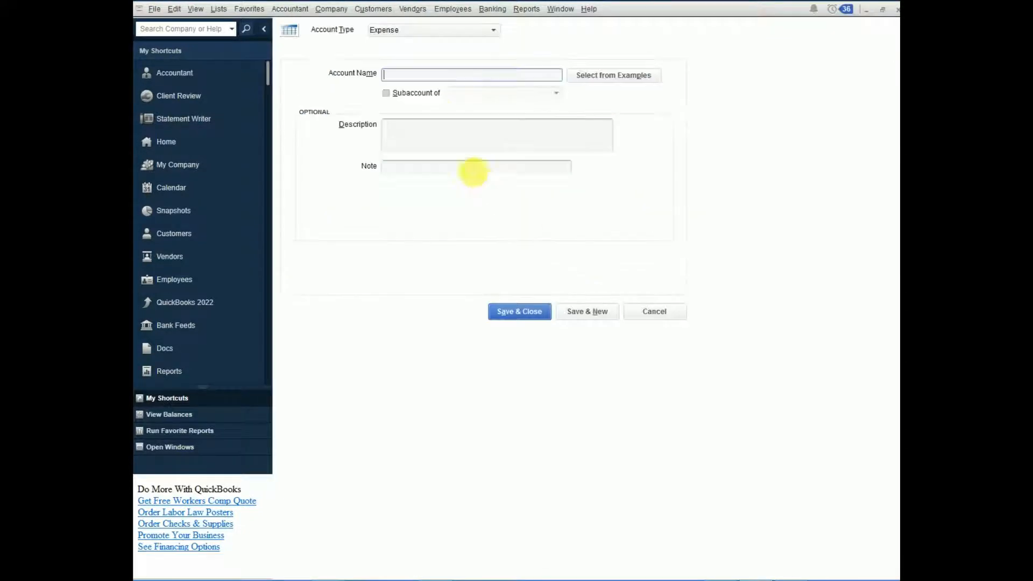
type("Bills")
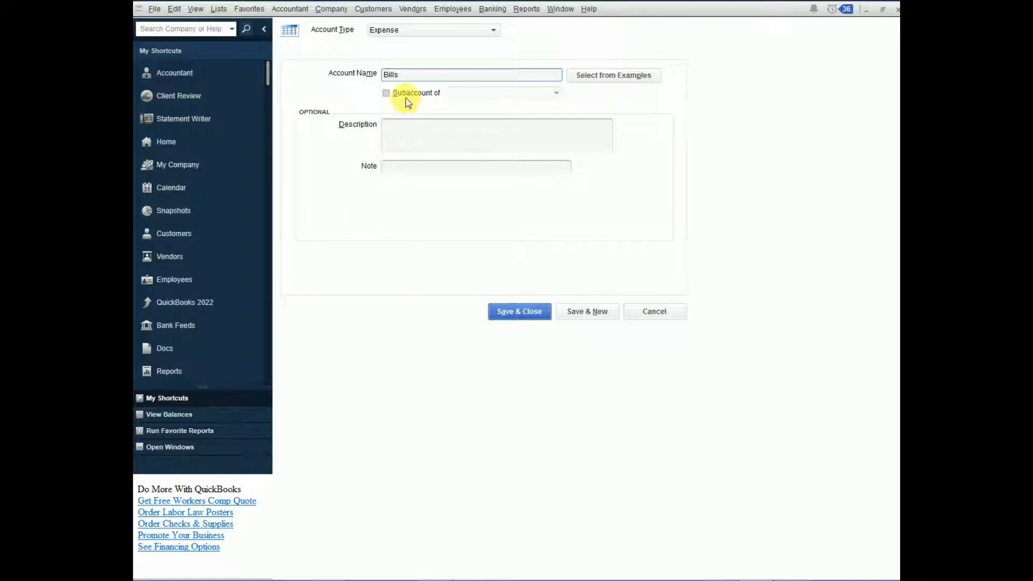
left_click(517, 312)
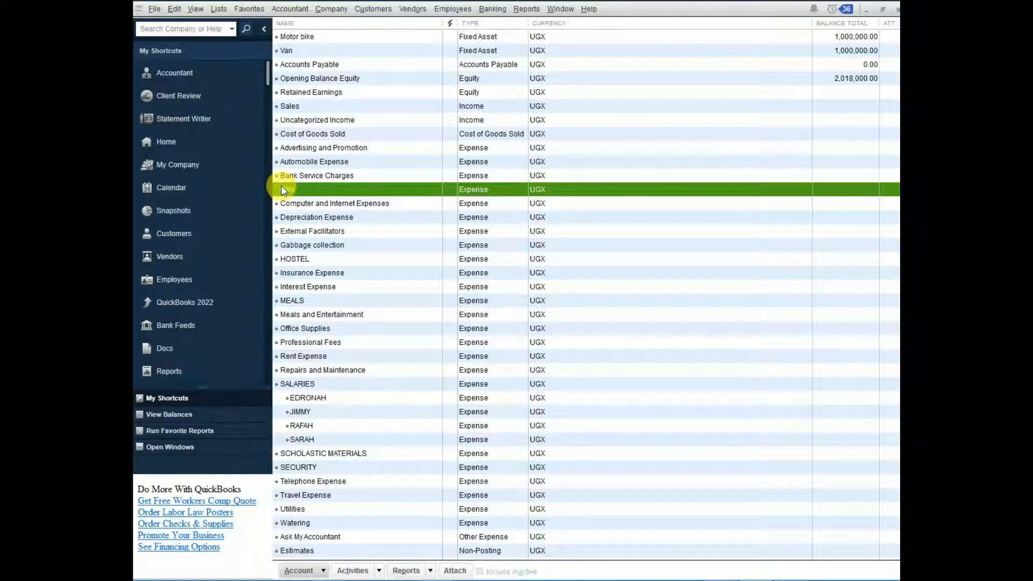
Step: Add a new expense account named Electricity as a subaccount of Bills, and save it to continue with another account
left_click(324, 572)
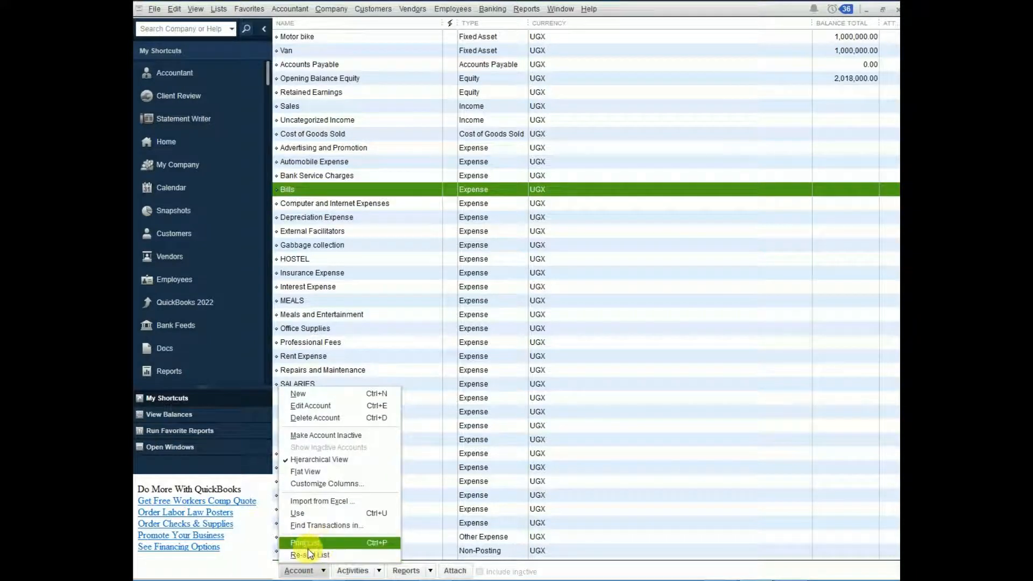
left_click(299, 393)
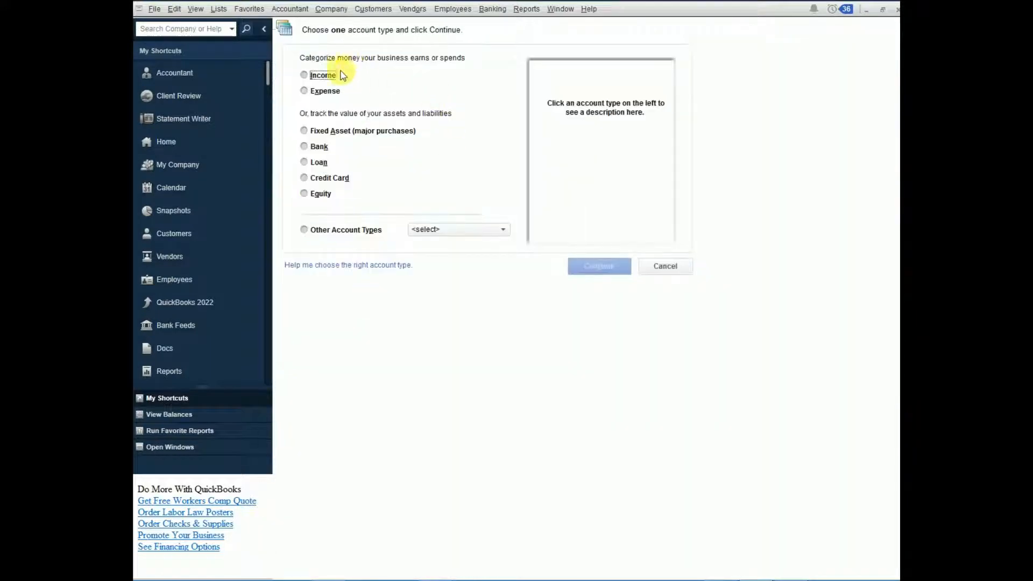
left_click(325, 91)
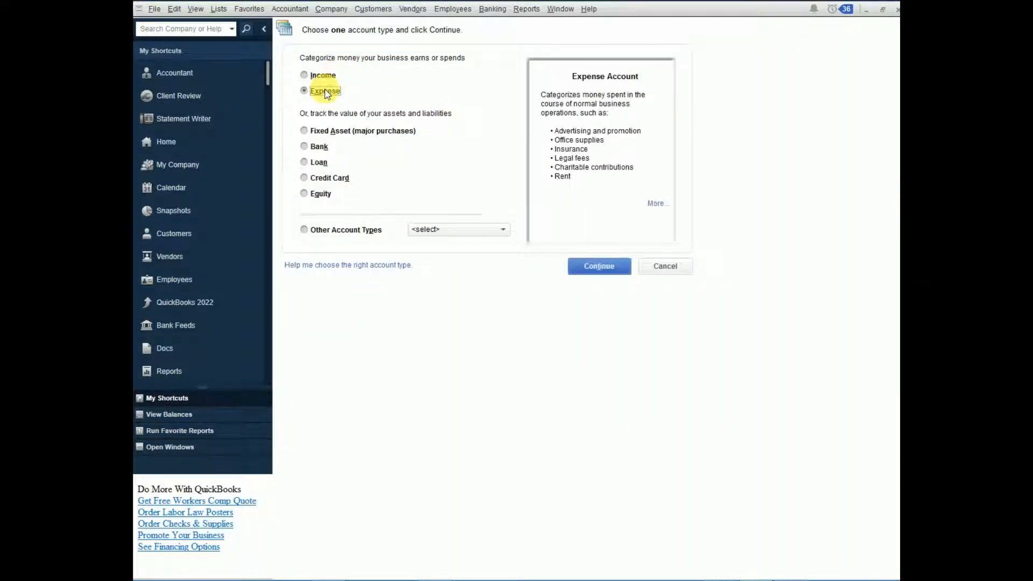
left_click(594, 267)
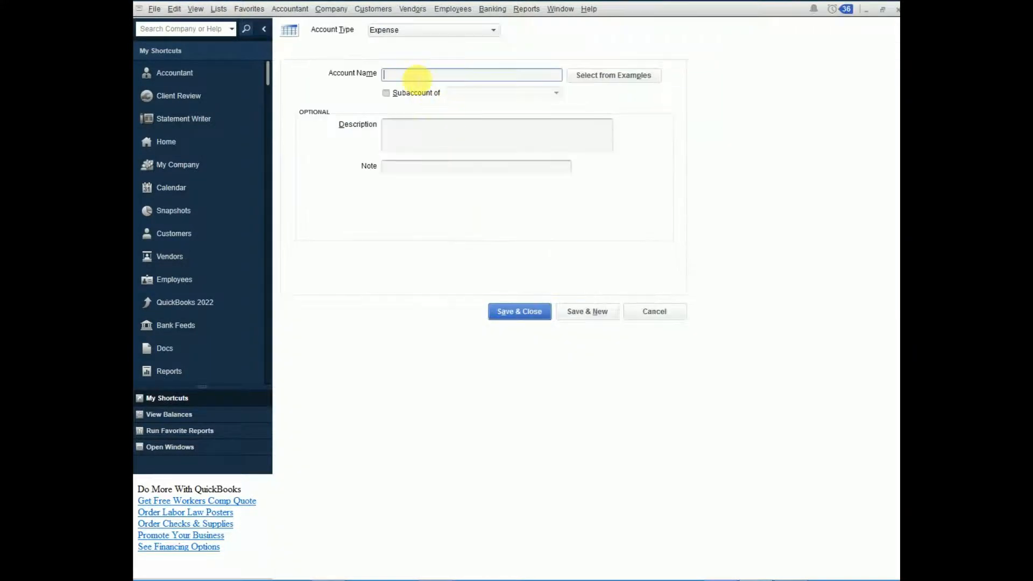
type("Electri")
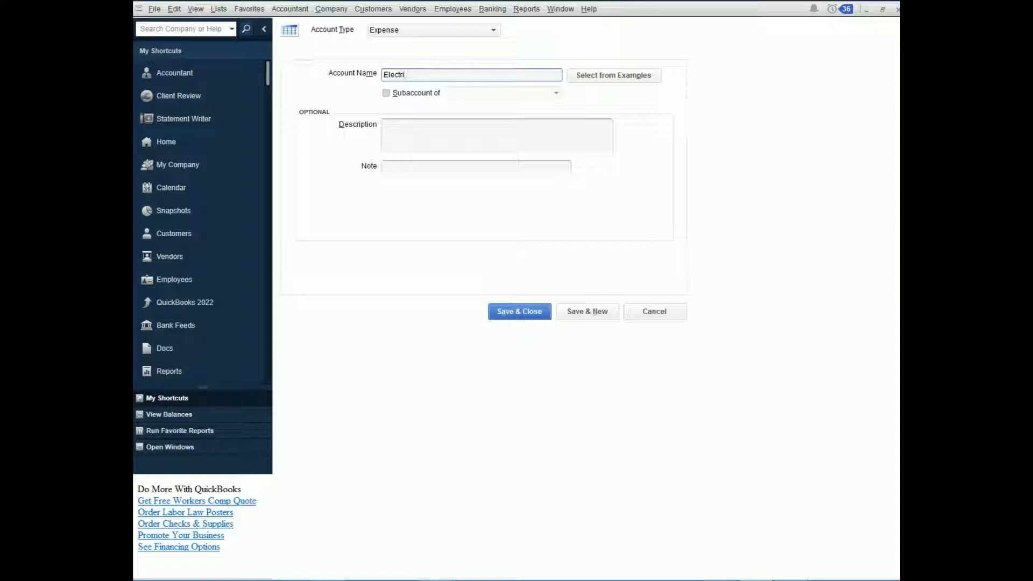
type("v")
key("BackSpace")
left_click(387, 93)
left_click(556, 93)
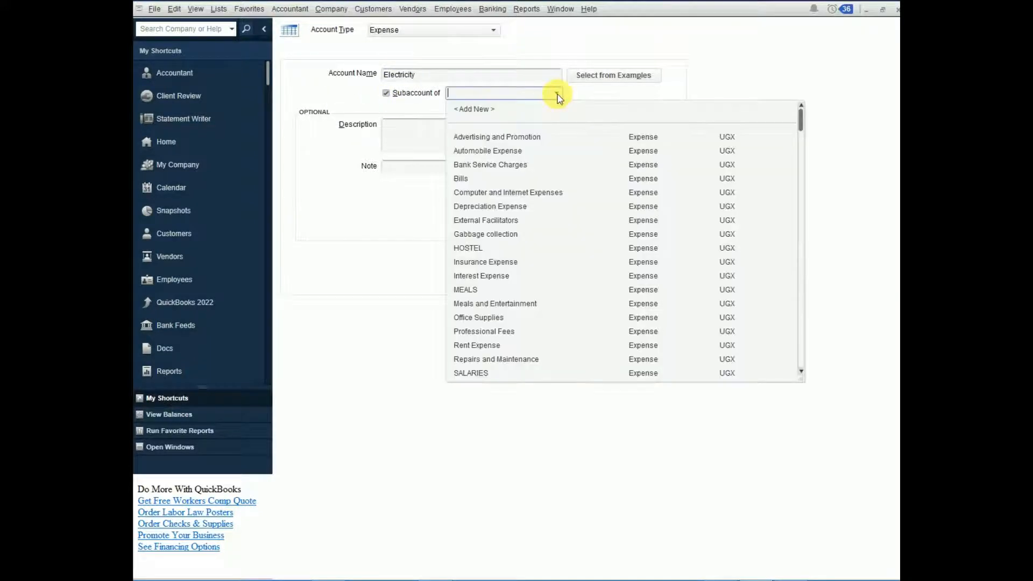
type("Bills")
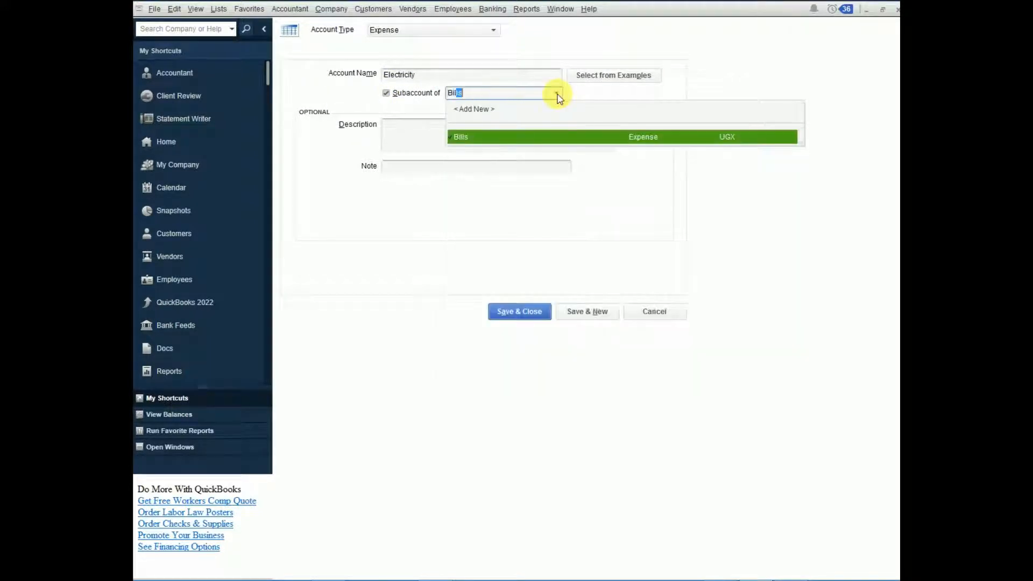
left_click(482, 138)
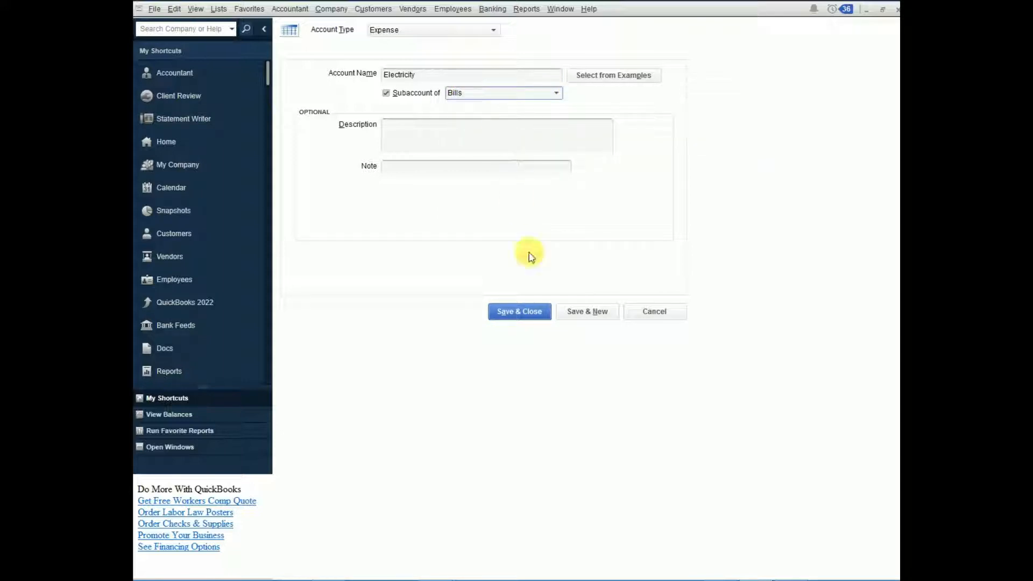
left_click(593, 313)
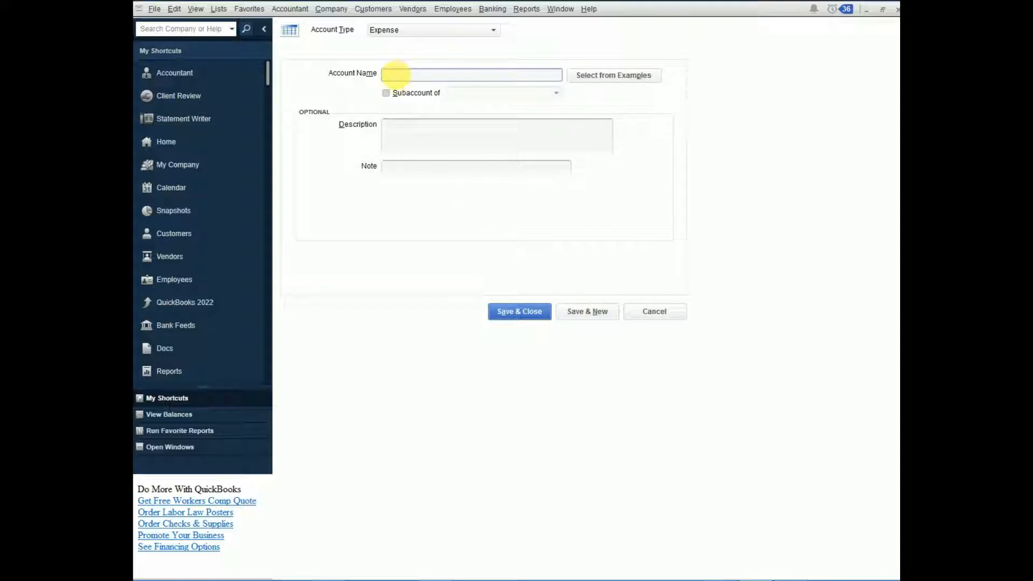
Step: Add the expense account Water as a subaccount of Bills, and save it with a new blank account to follow
type("Water")
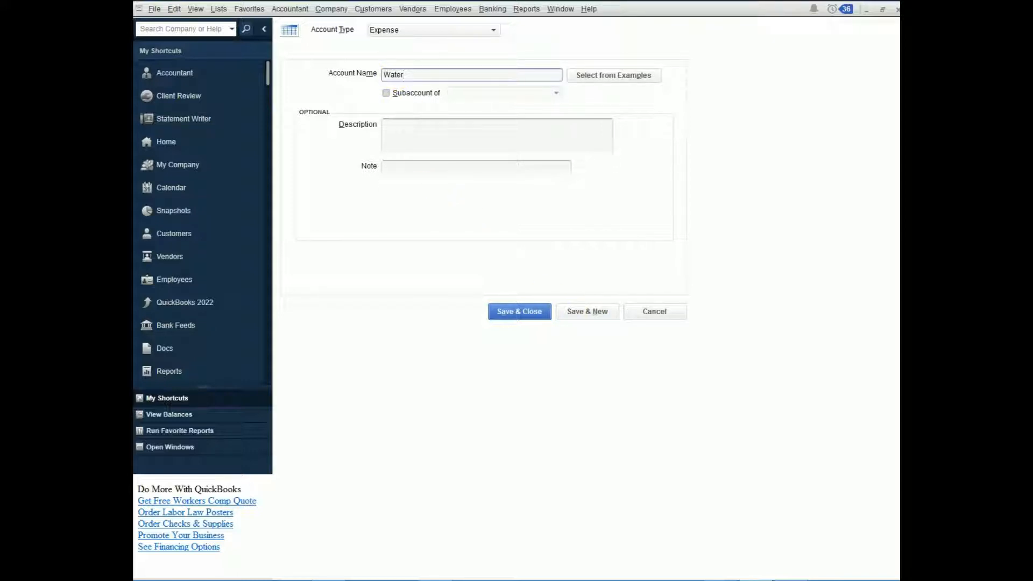
left_click(388, 93)
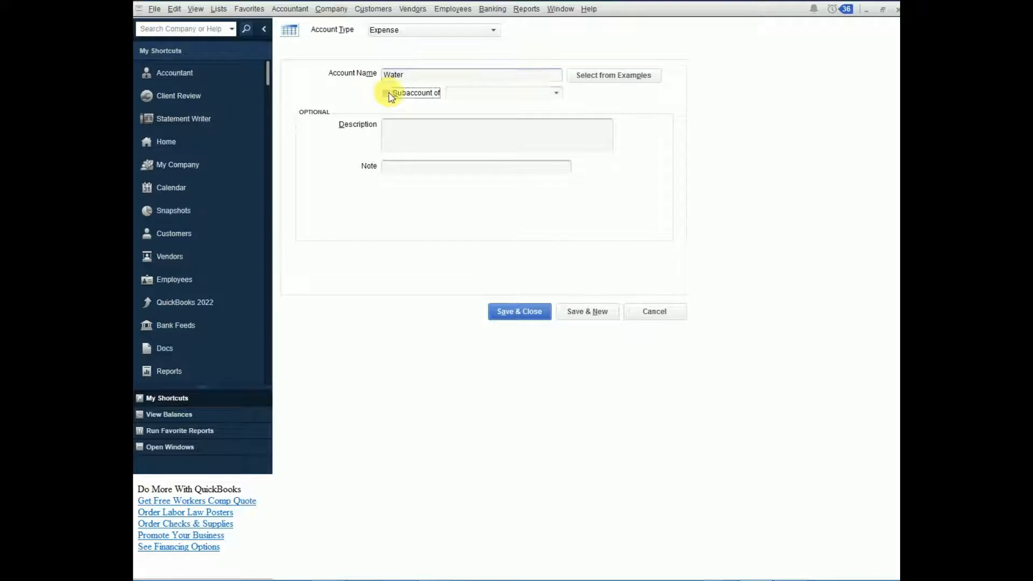
left_click(557, 95)
type("Bi")
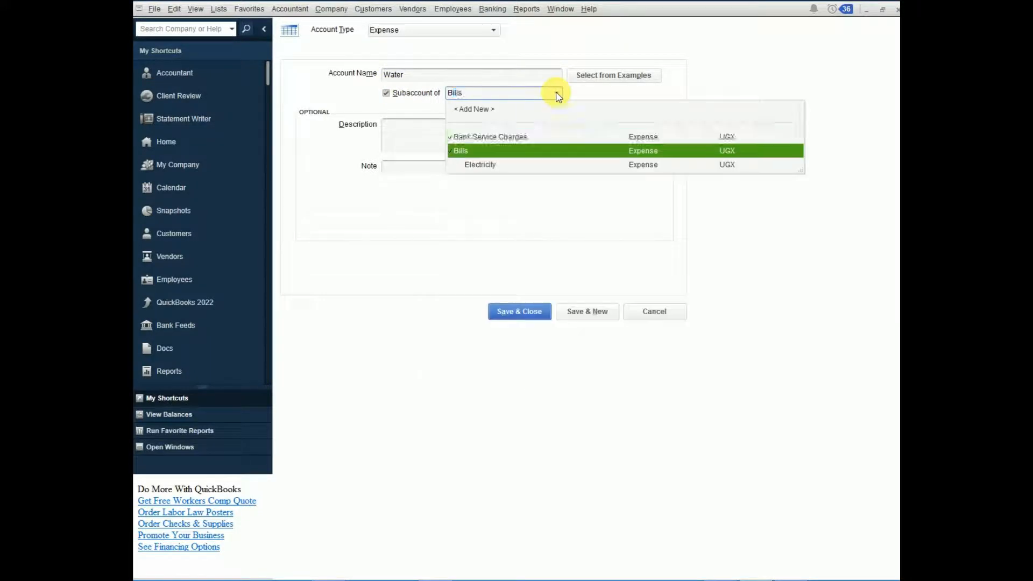
type("l")
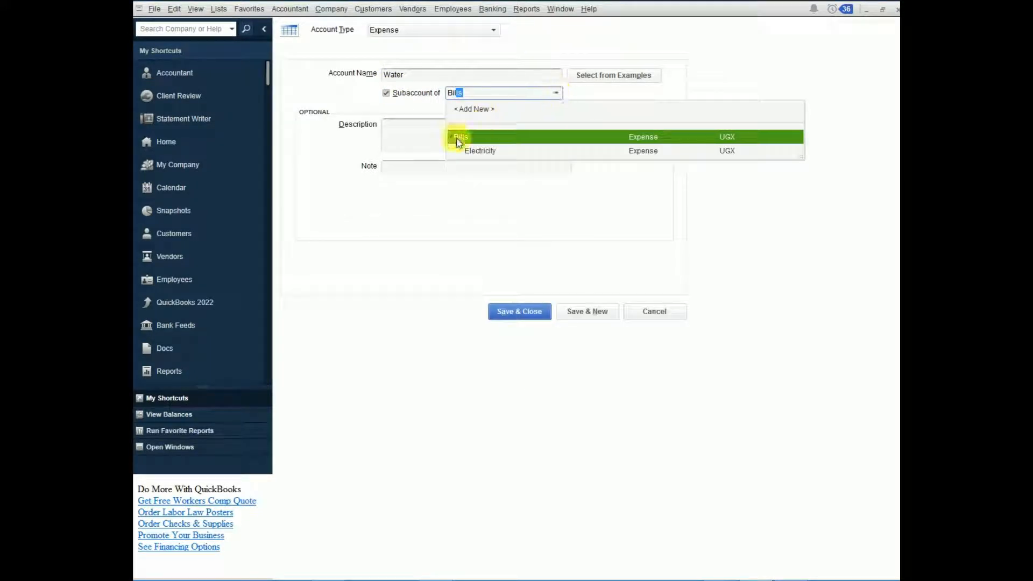
left_click(463, 138)
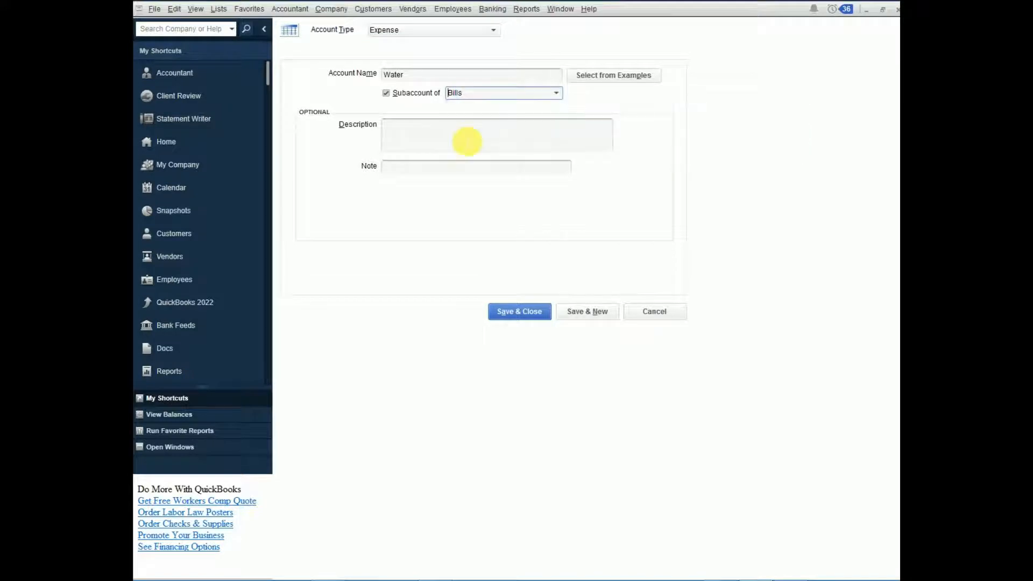
left_click(593, 315)
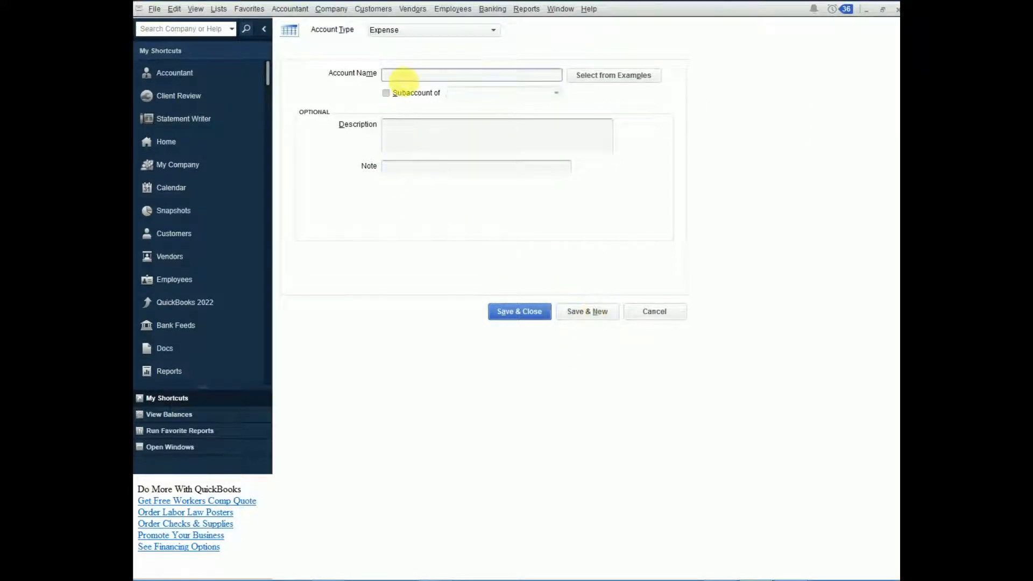
Step: Add the expense account Gas as a subaccount of Bills, then save it and close the account form
type("Gas")
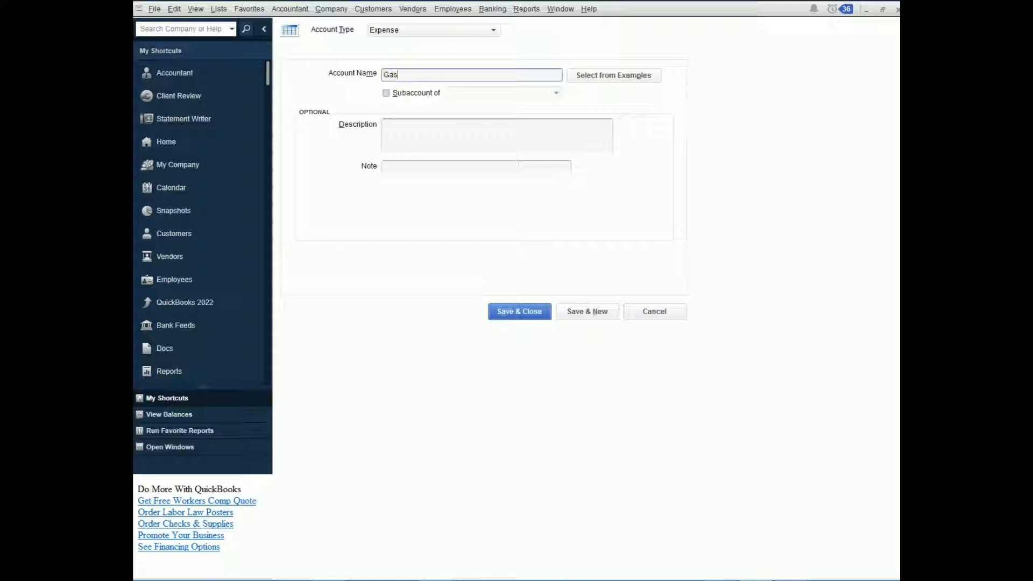
left_click(388, 93)
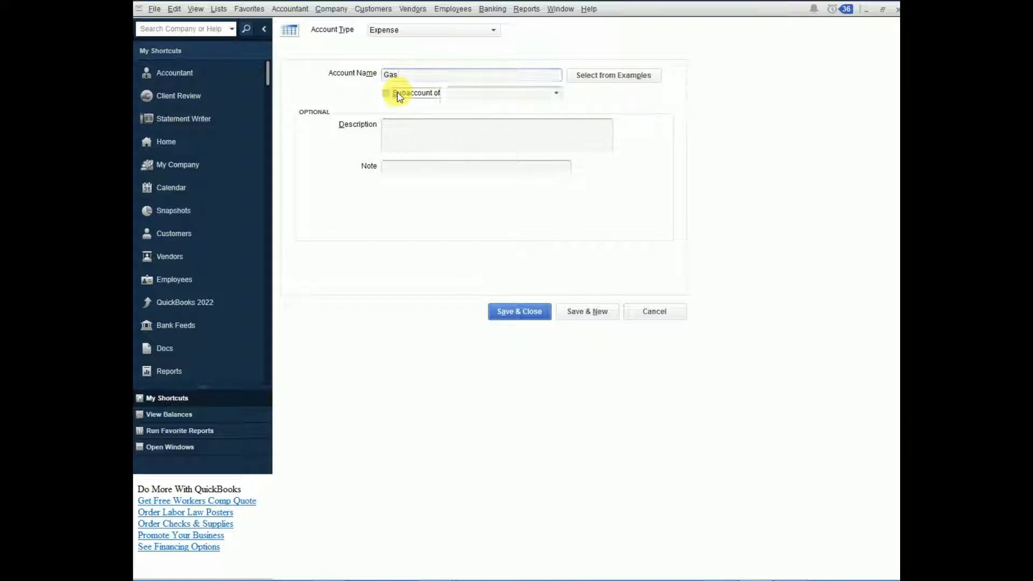
left_click(557, 94)
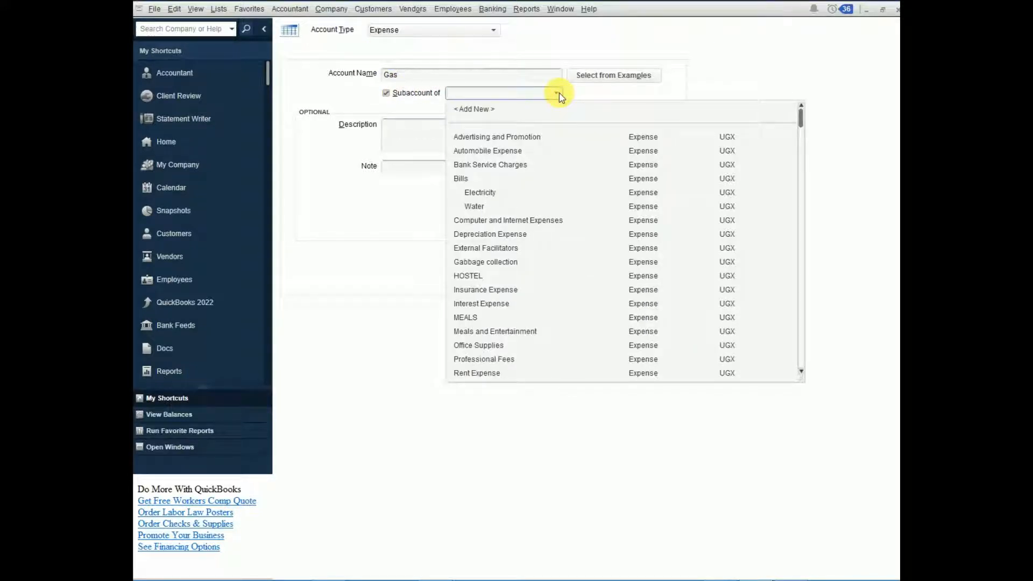
type("Bills")
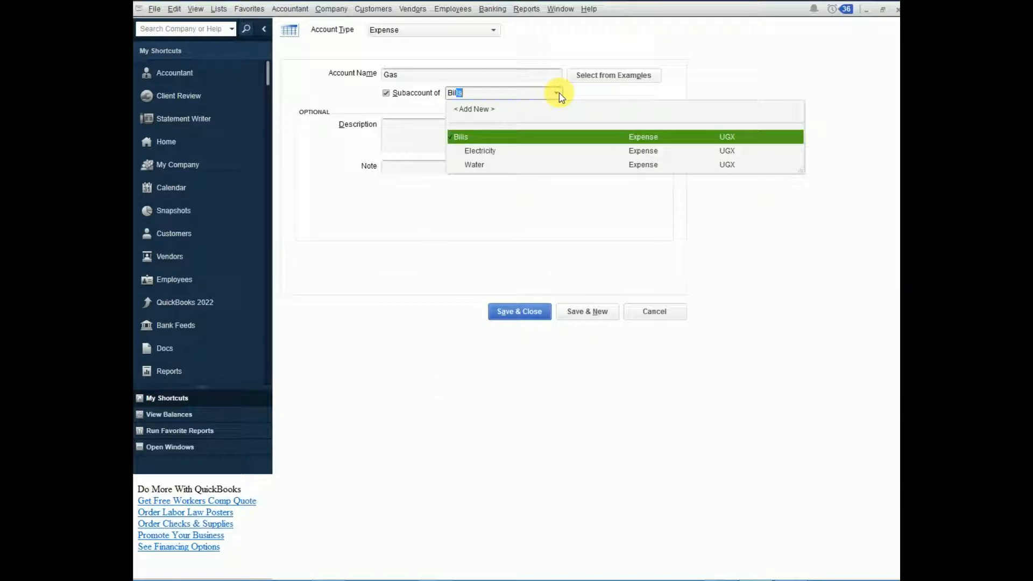
left_click(478, 137)
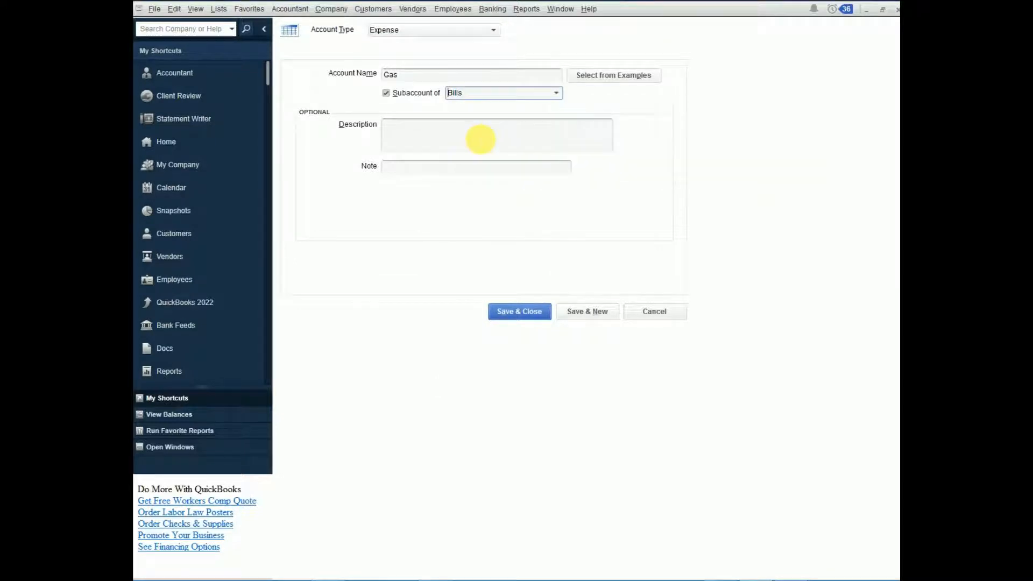
left_click(519, 312)
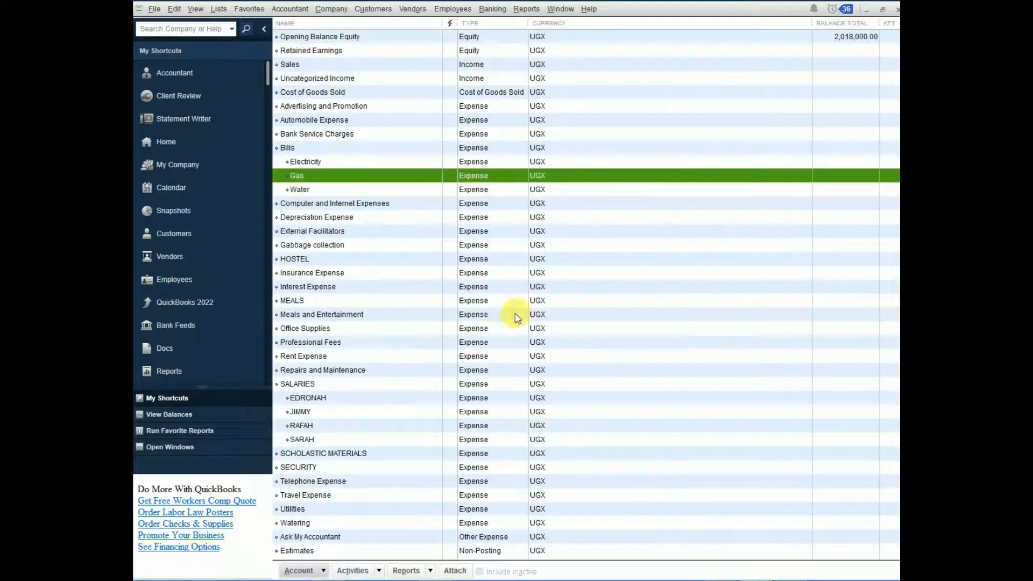
Step: Examine the Bills account and its Electricity, Gas and Water subaccounts in the chart of accounts
left_click(288, 149)
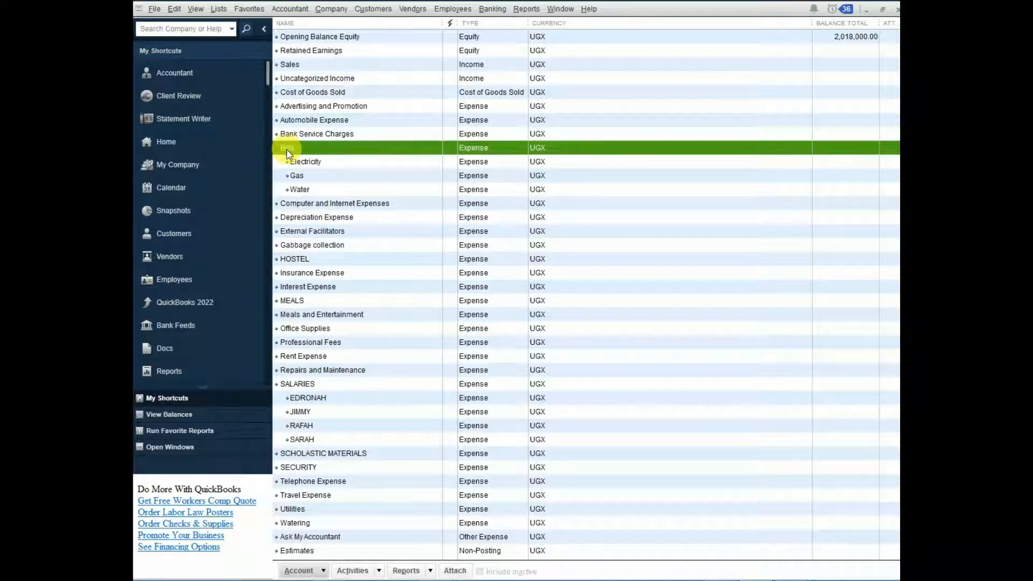
left_click(298, 163)
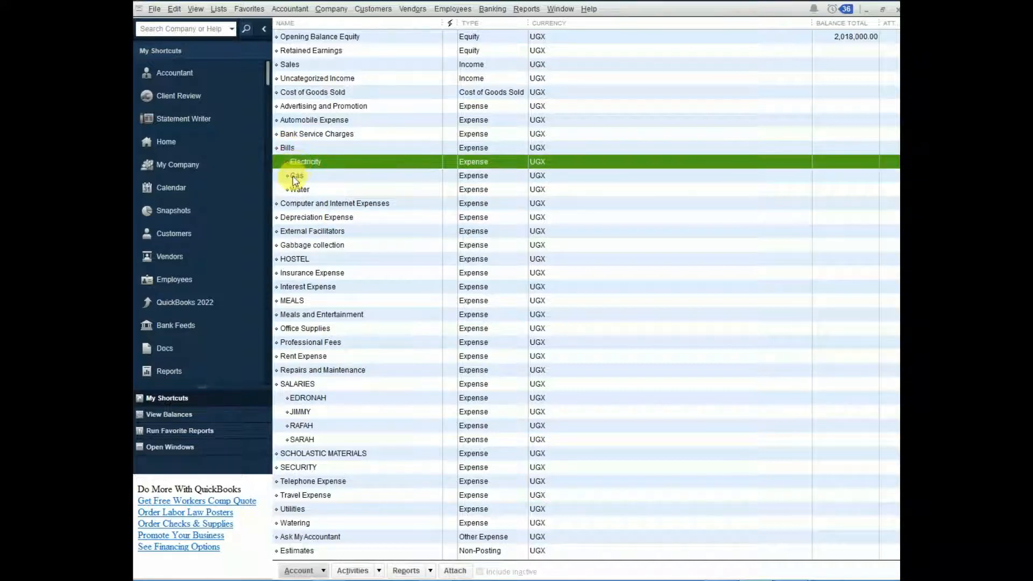
left_click(296, 175)
left_click(295, 190)
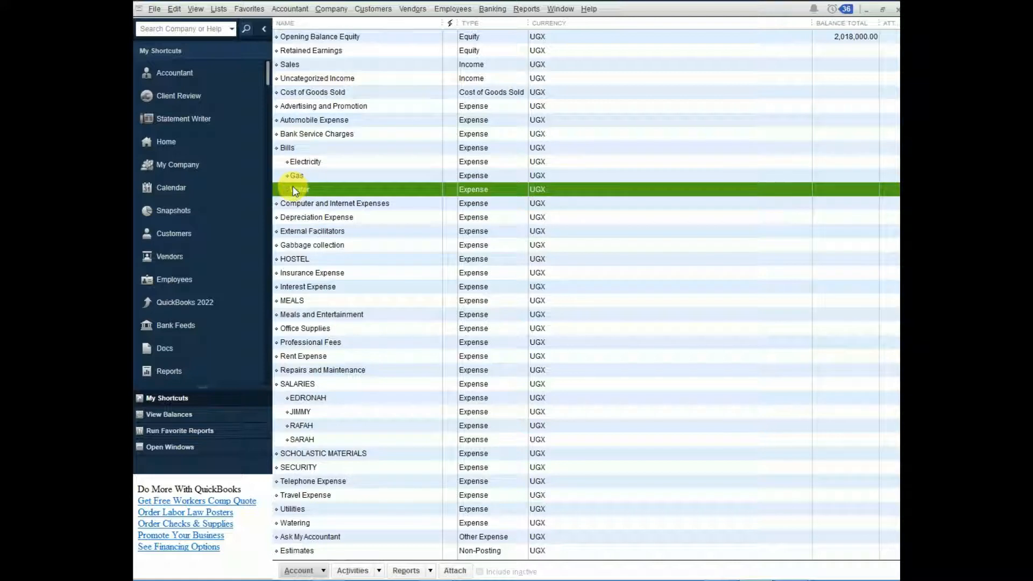
left_click(287, 149)
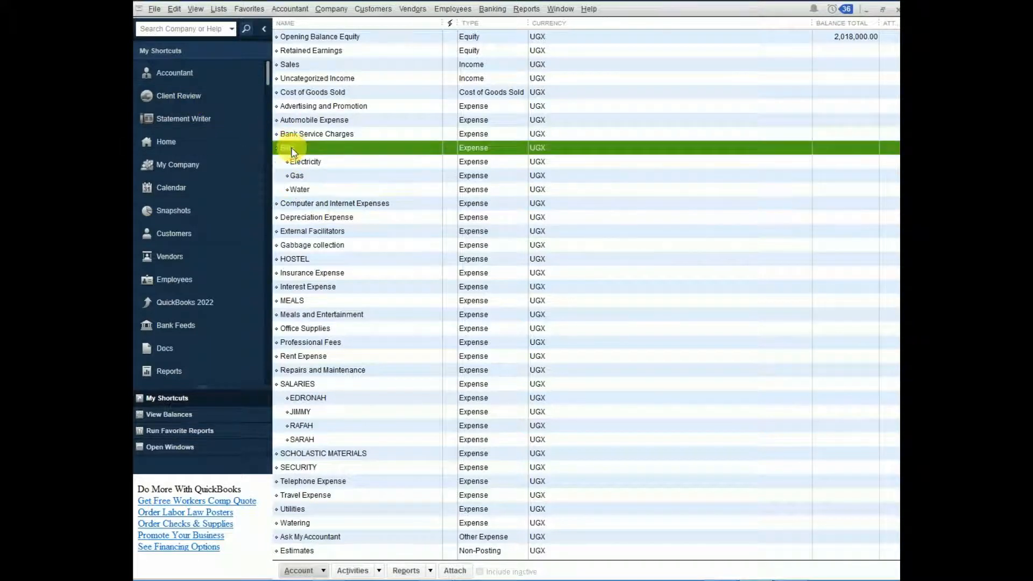
left_click(301, 163)
left_click(296, 176)
left_click(295, 190)
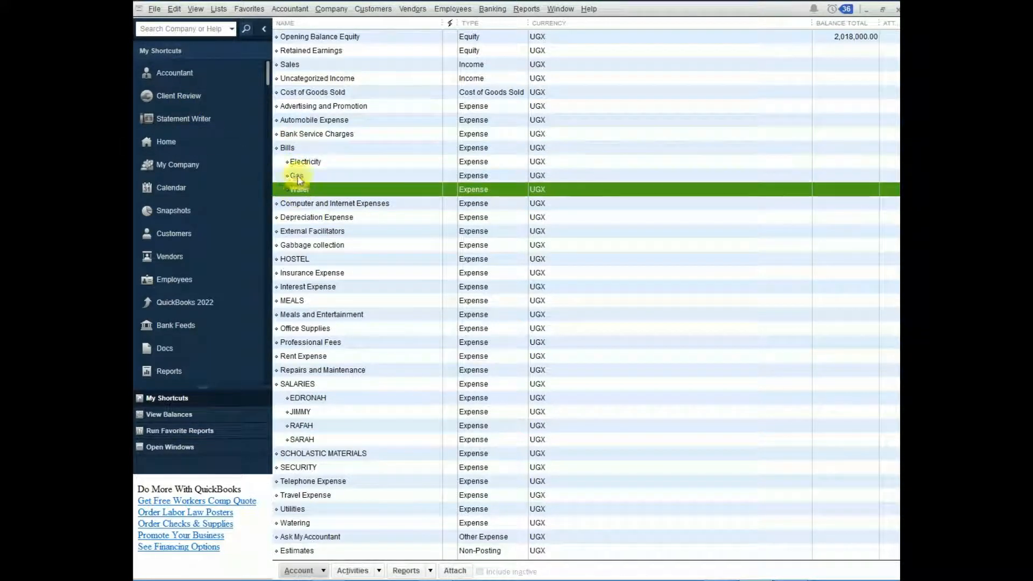
left_click(288, 148)
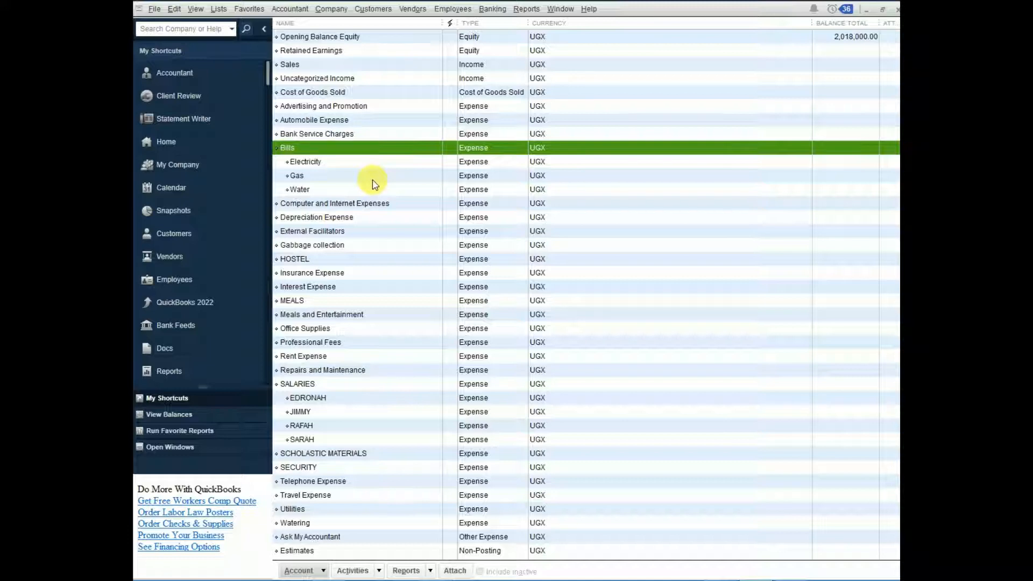
Step: Close the chart of accounts and start a new Inventory Part item in the Items & Services list
key("Escape")
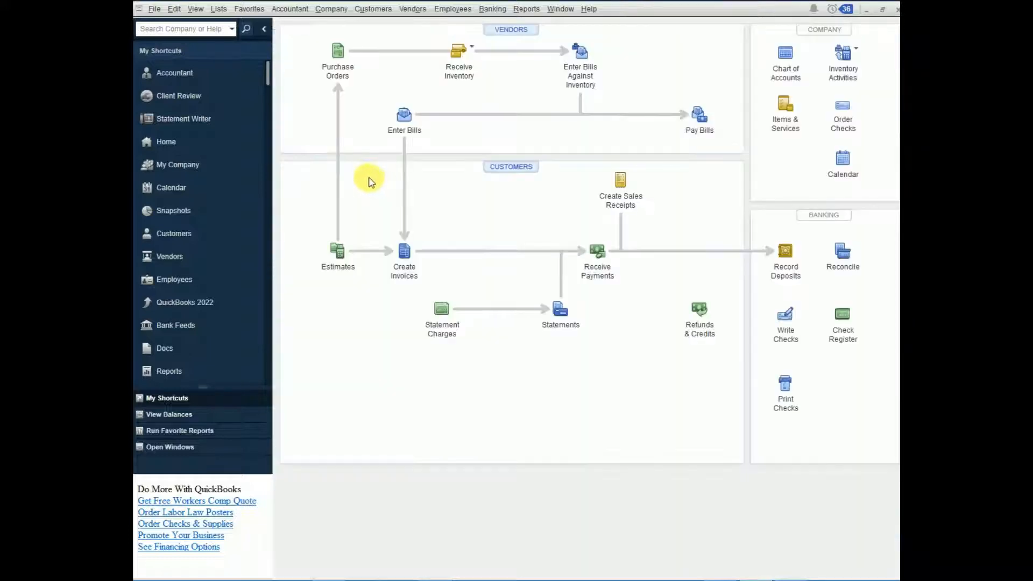
left_click(790, 112)
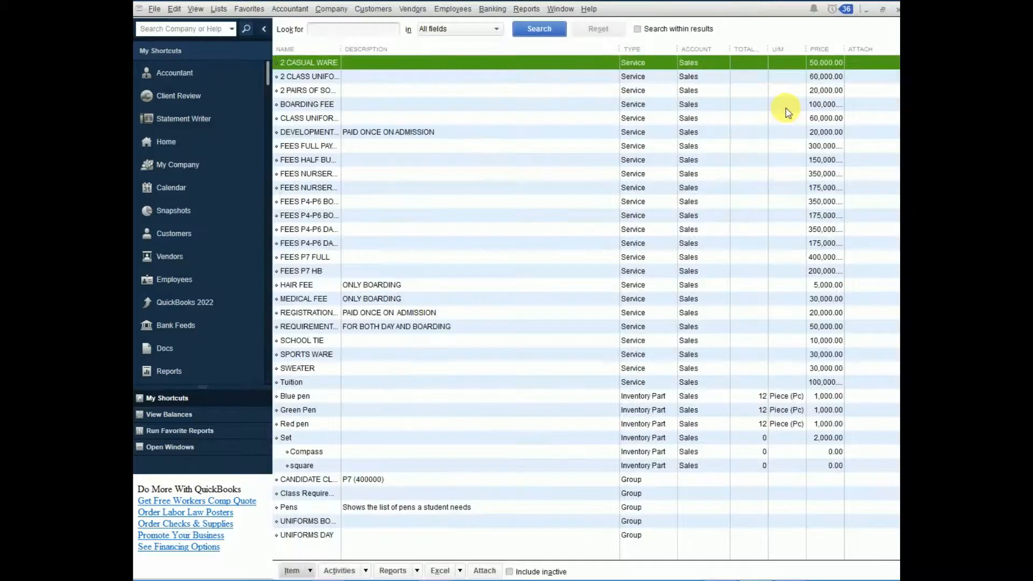
left_click(310, 571)
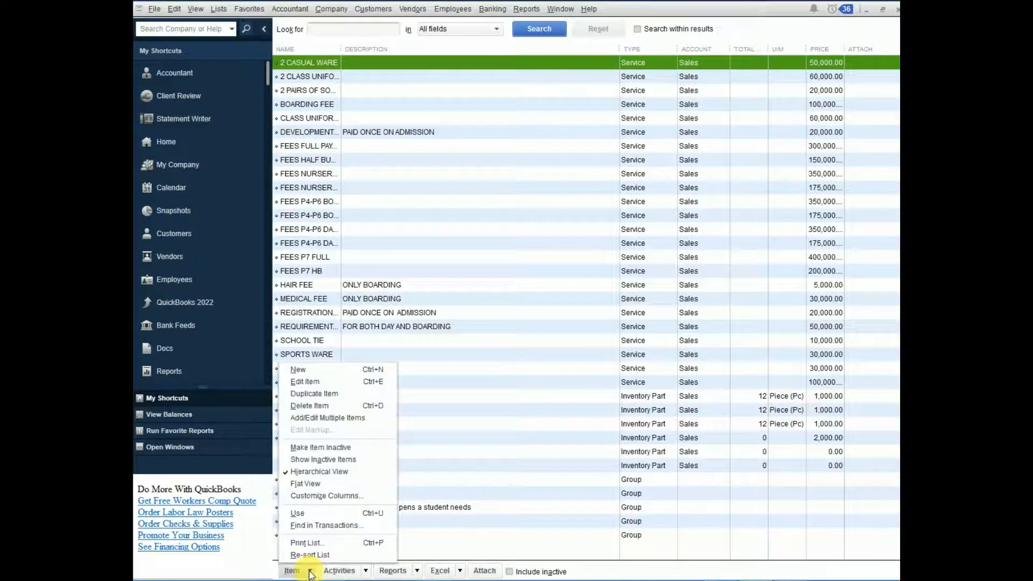
left_click(310, 370)
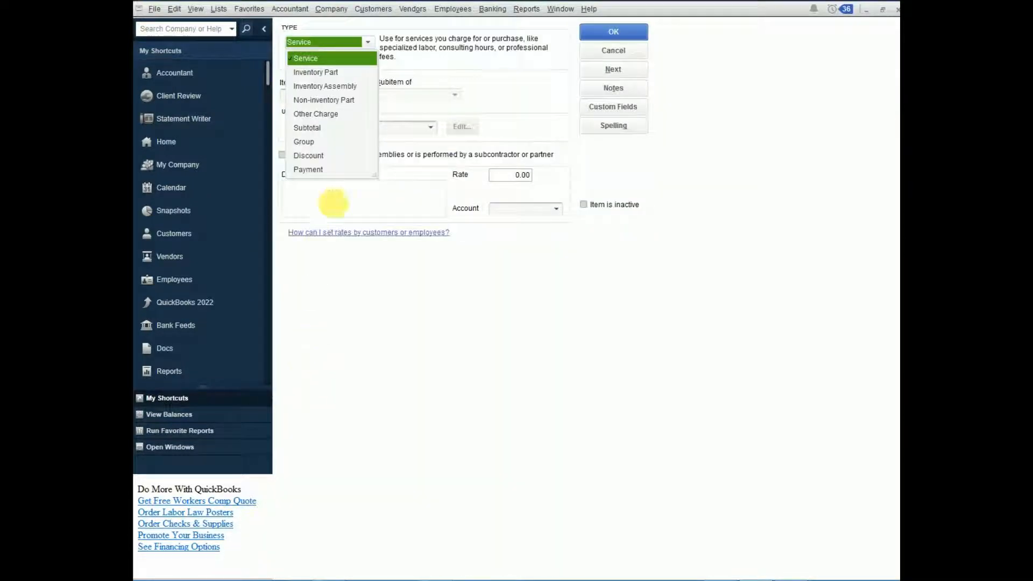
left_click(318, 72)
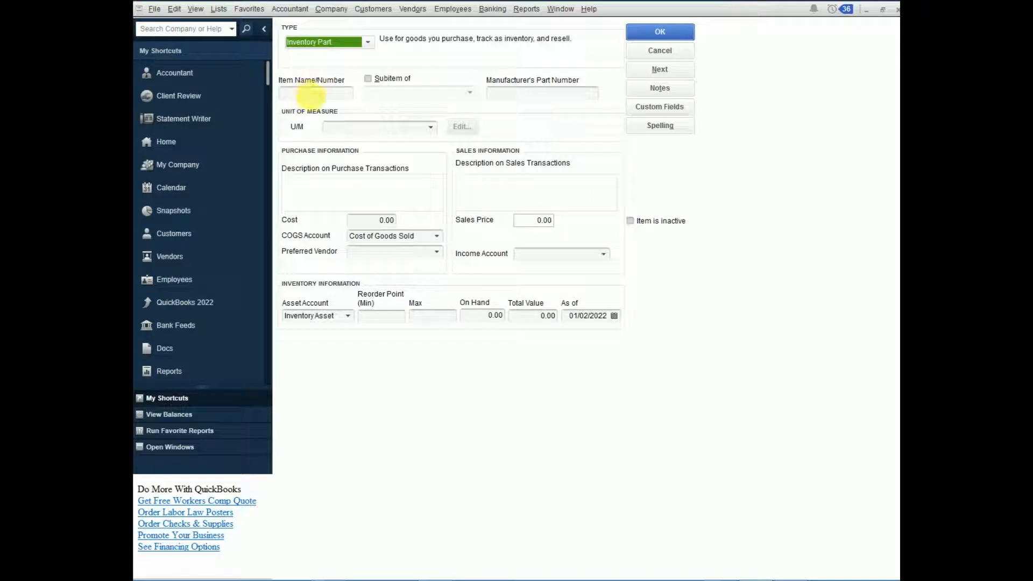
Step: Name the inventory part Toolbox, assign Sales as its income account, and save it, closing the item form
left_click(311, 93)
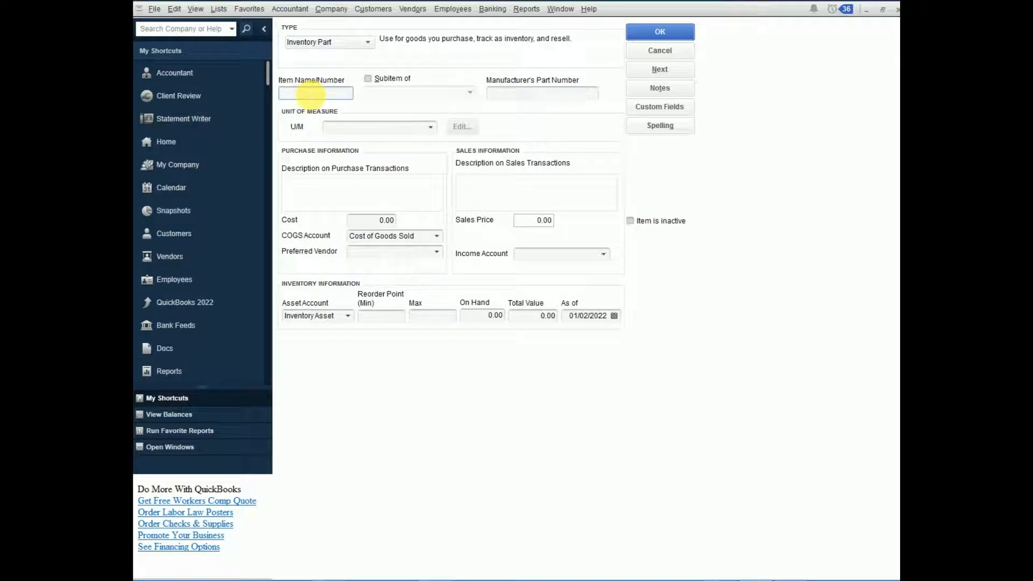
type("T")
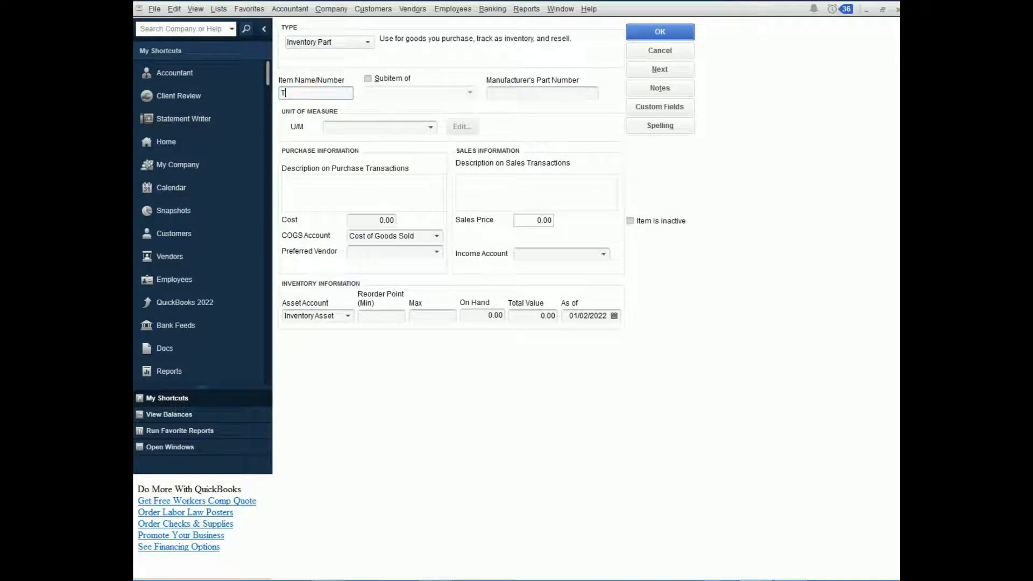
type("oolbox")
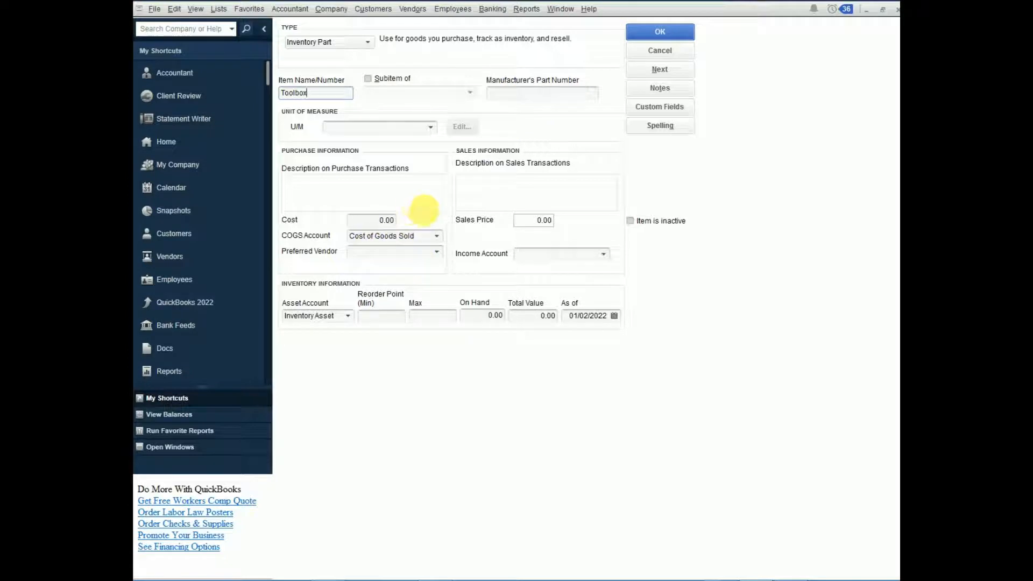
left_click(602, 253)
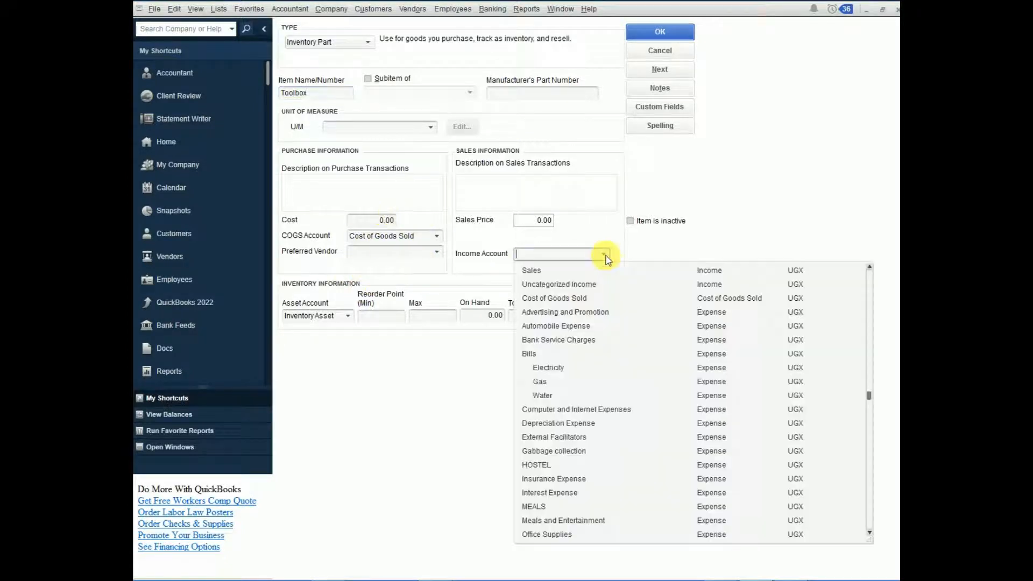
left_click(543, 272)
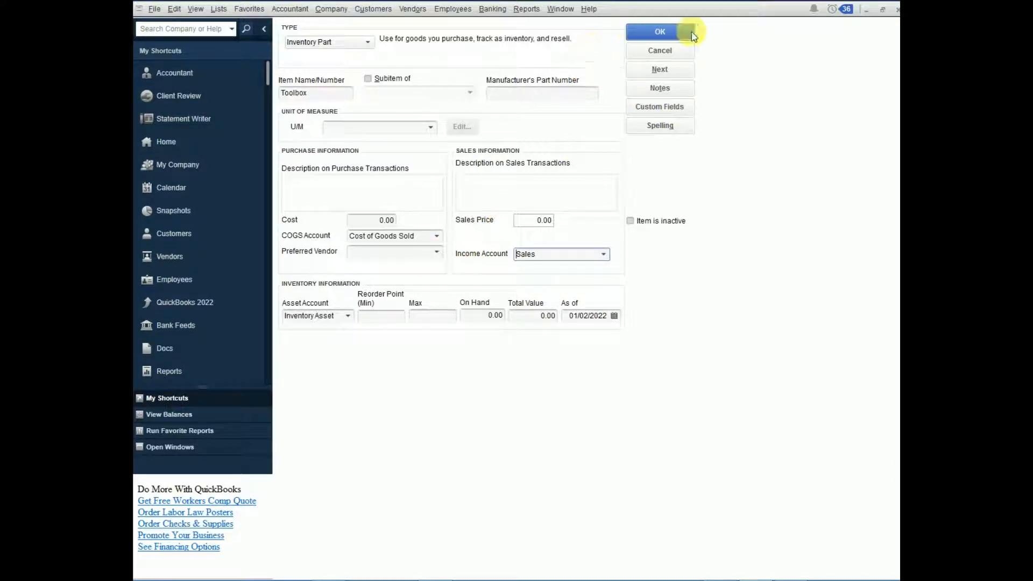
left_click(663, 37)
left_click(662, 36)
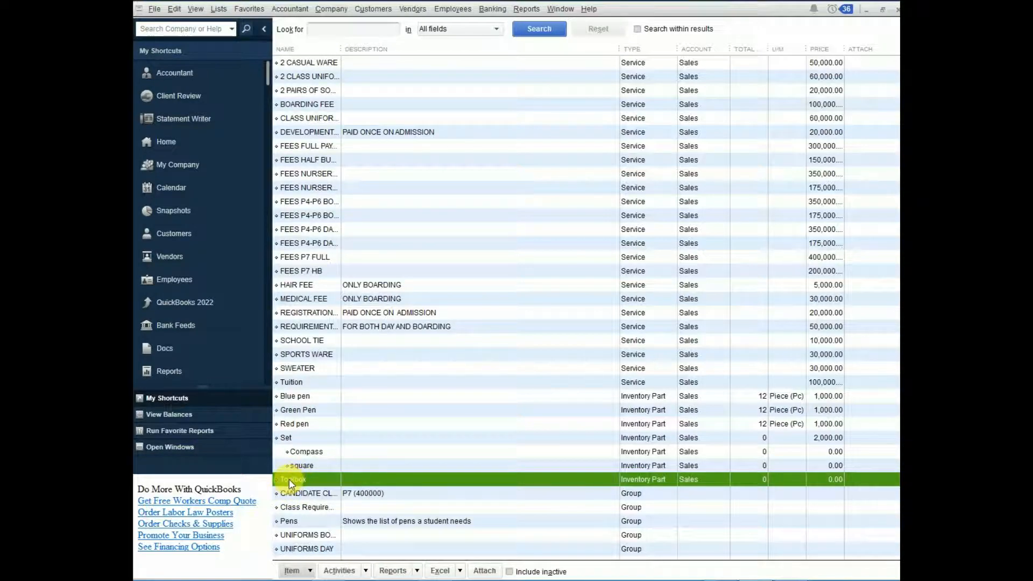
Step: Start another Inventory Part item named Pliers with Piece (Pc) as its unit of measure
left_click(294, 571)
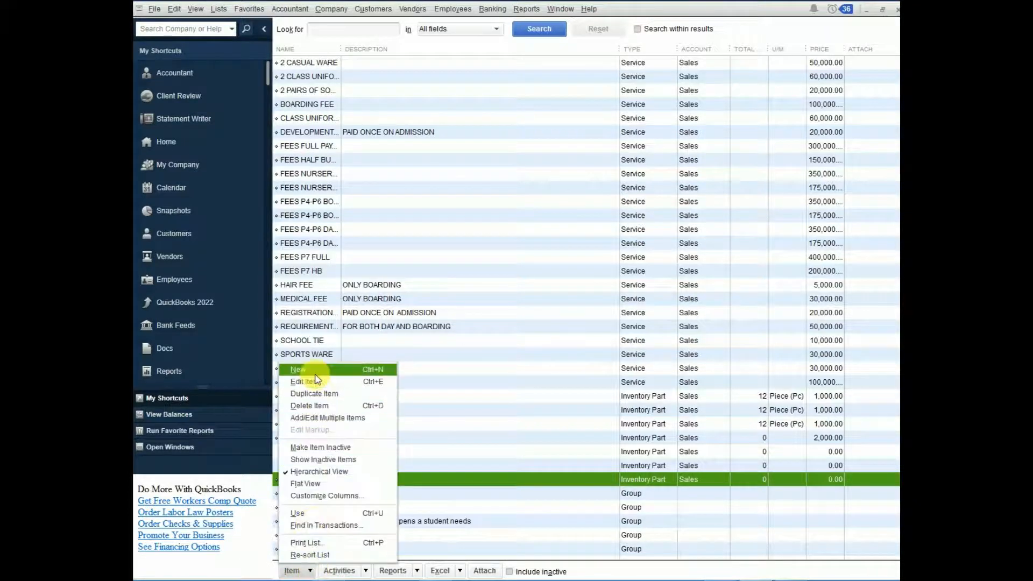
left_click(299, 370)
left_click(303, 73)
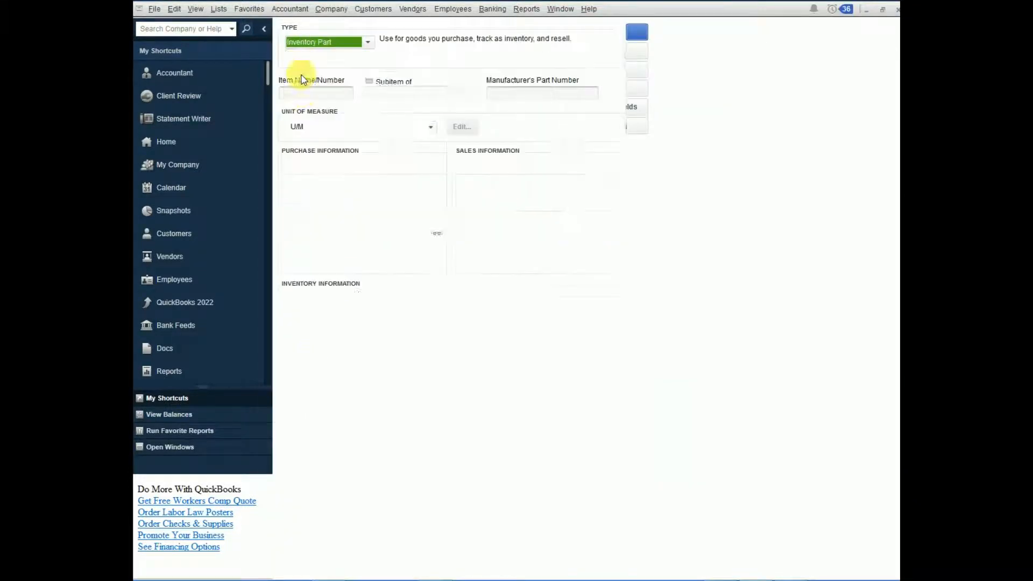
left_click(310, 93)
type("Pliers")
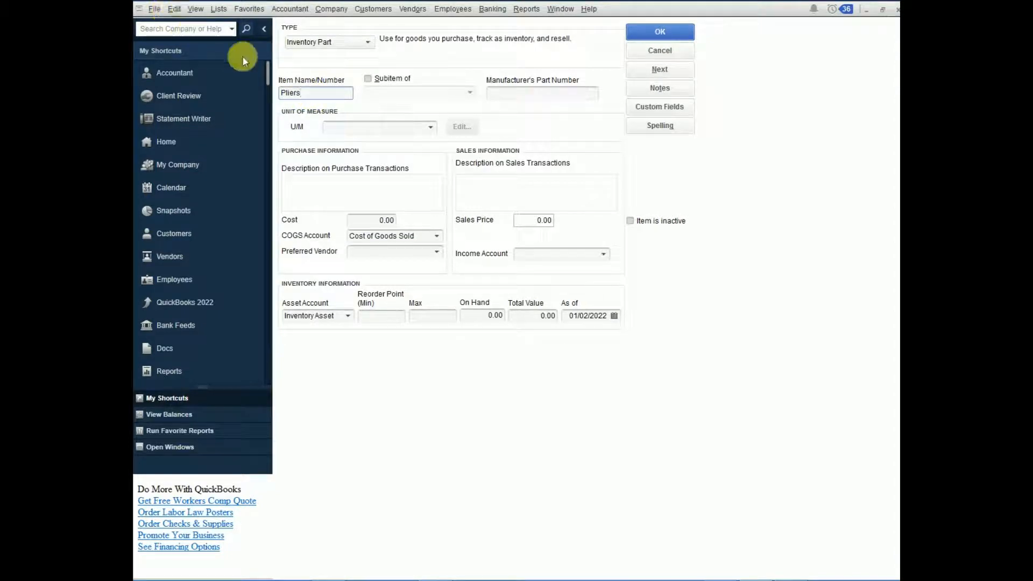
left_click(430, 128)
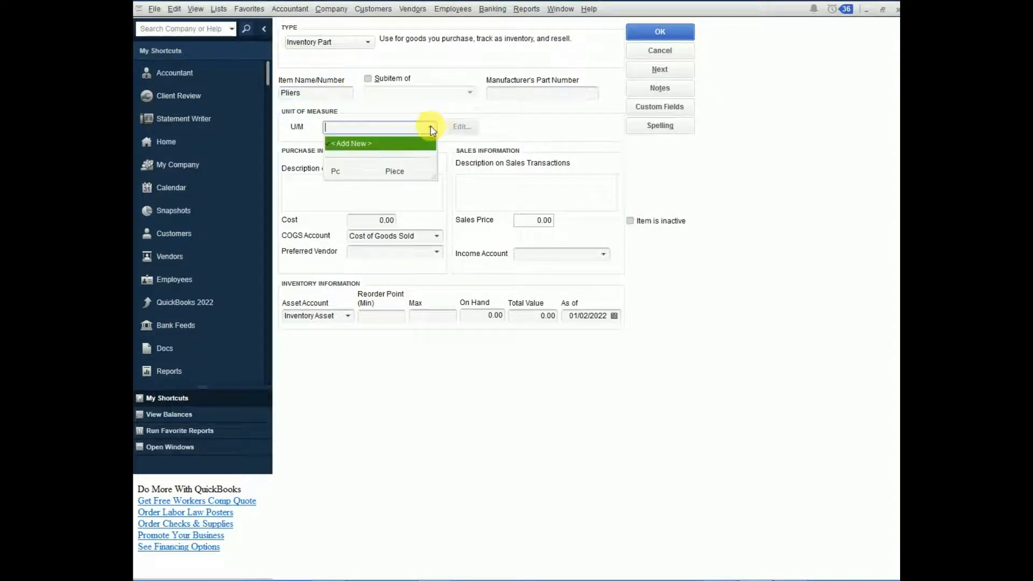
left_click(339, 171)
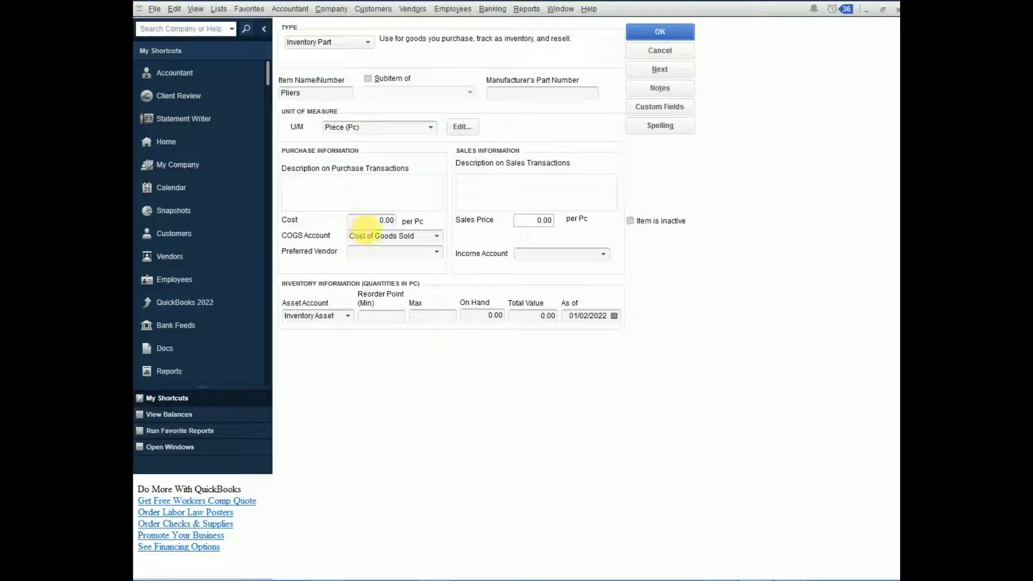
Step: Set the Pliers cost to 5,000 and sales price to 7,000 per piece, with Sales as the income account
left_click(366, 222)
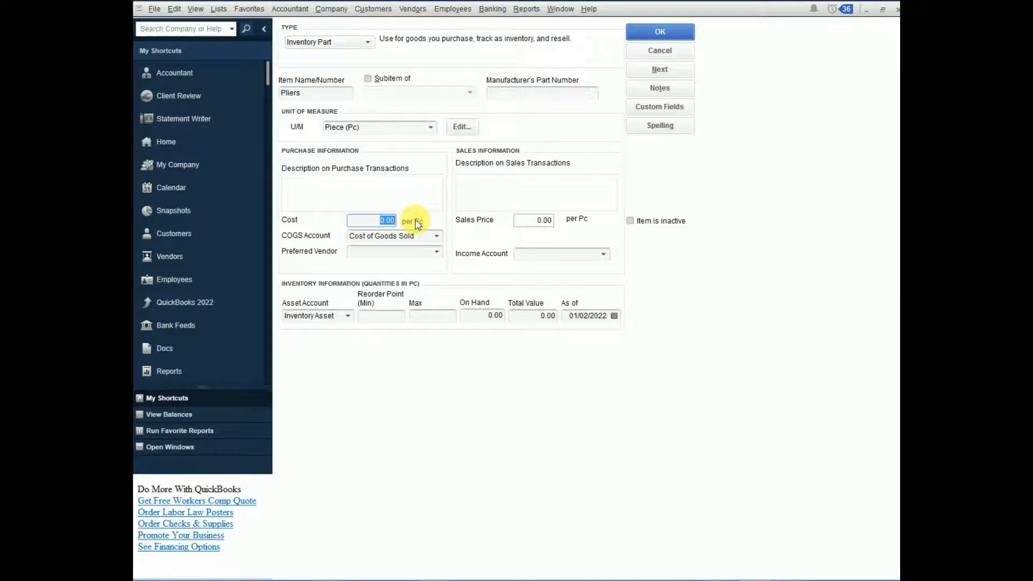
type("2")
left_click(534, 220)
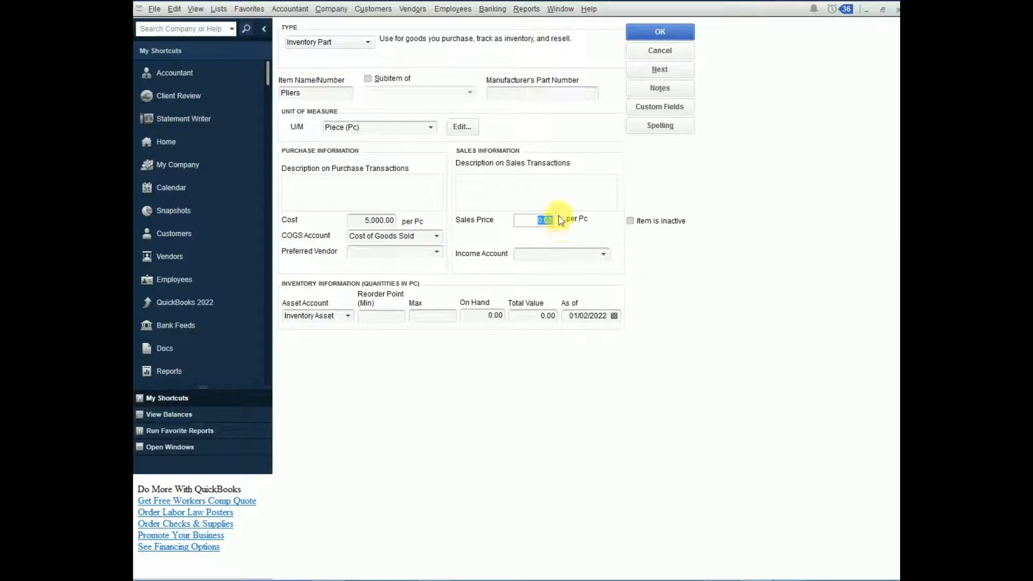
type("7000")
left_click(603, 255)
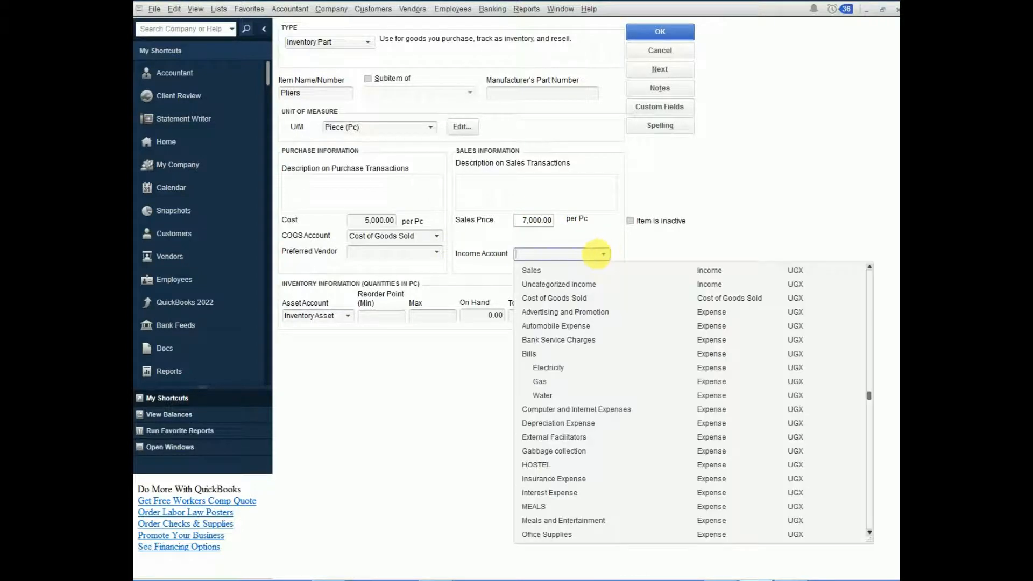
left_click(552, 271)
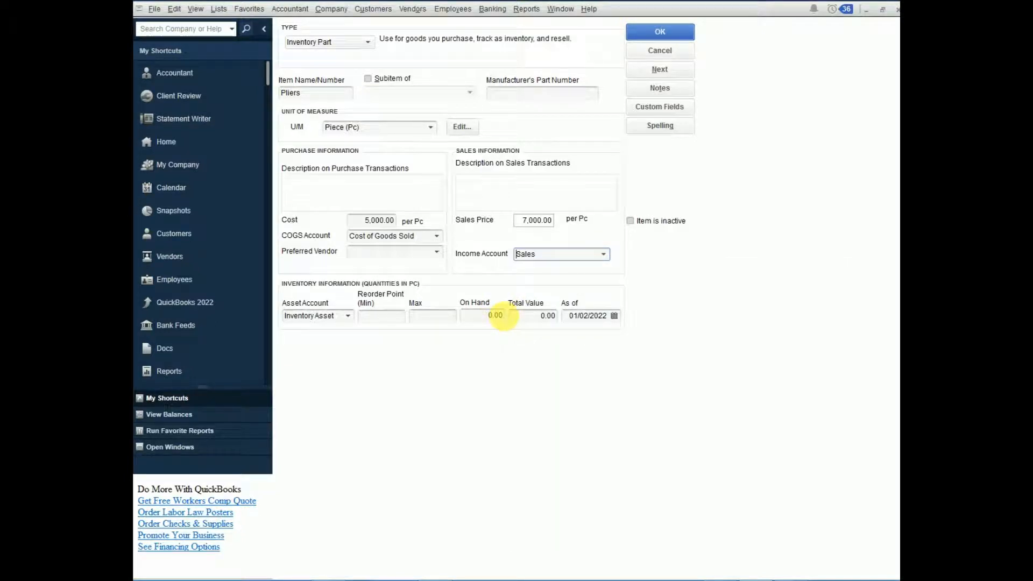
Step: Set the on-hand quantity of Pliers to 5 and save the item with a new blank one to follow
left_click(487, 316)
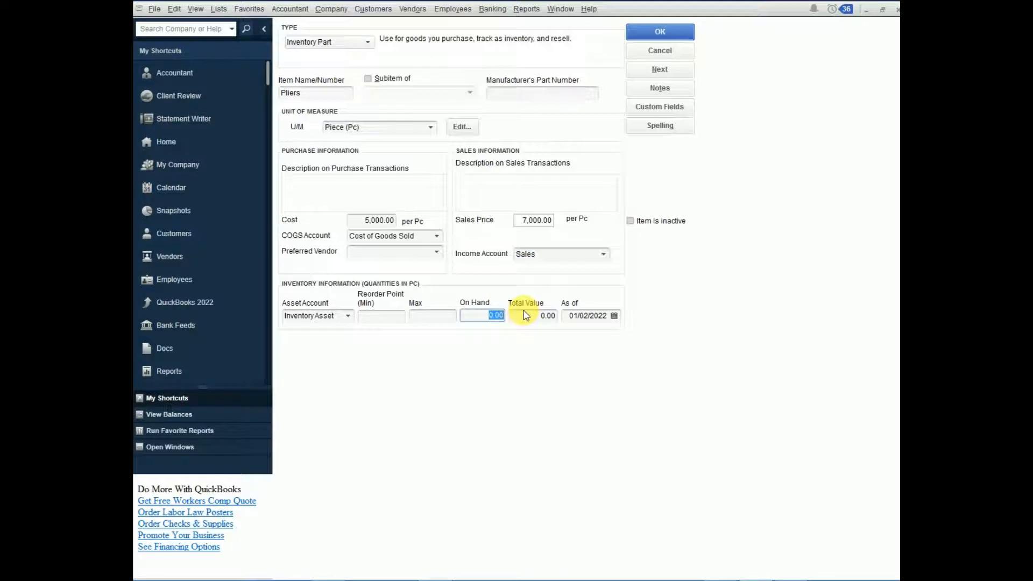
type("5")
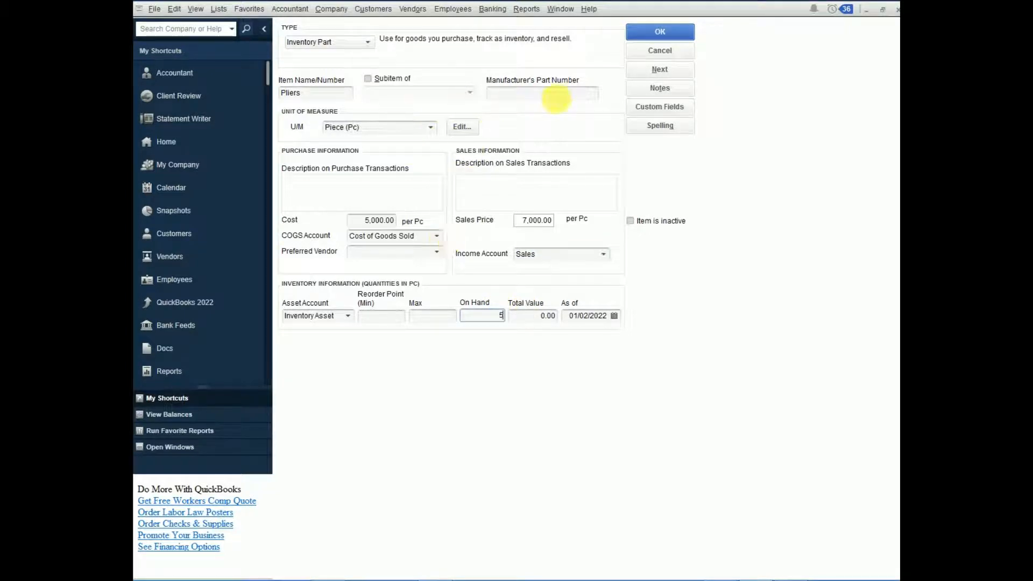
left_click(661, 69)
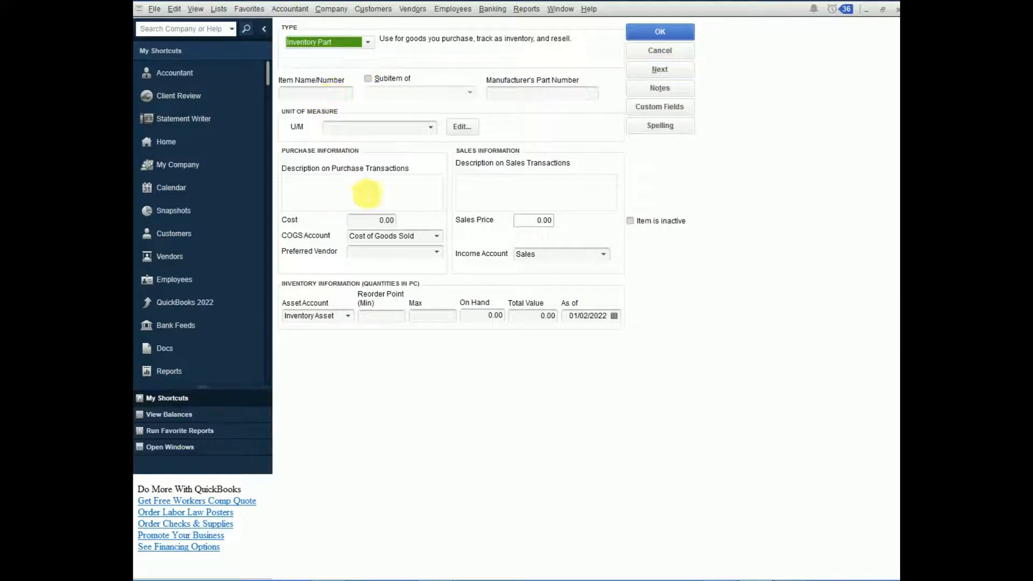
Step: Name the new inventory part Digital meter, measured in Piece (Pc), and make it a subitem of Toolbox
left_click(314, 92)
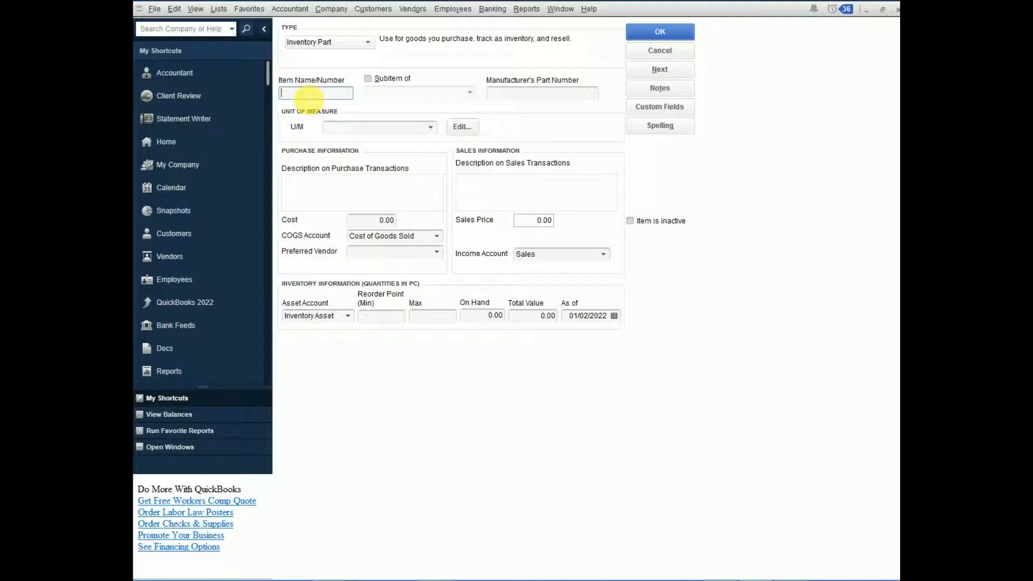
type("Dig")
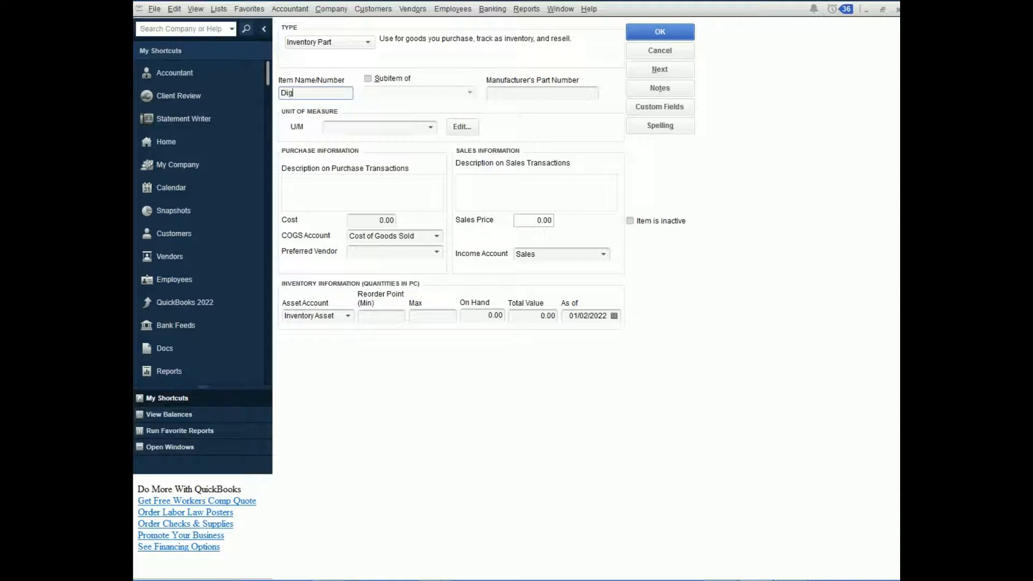
type("ital meter")
left_click(431, 126)
left_click(352, 173)
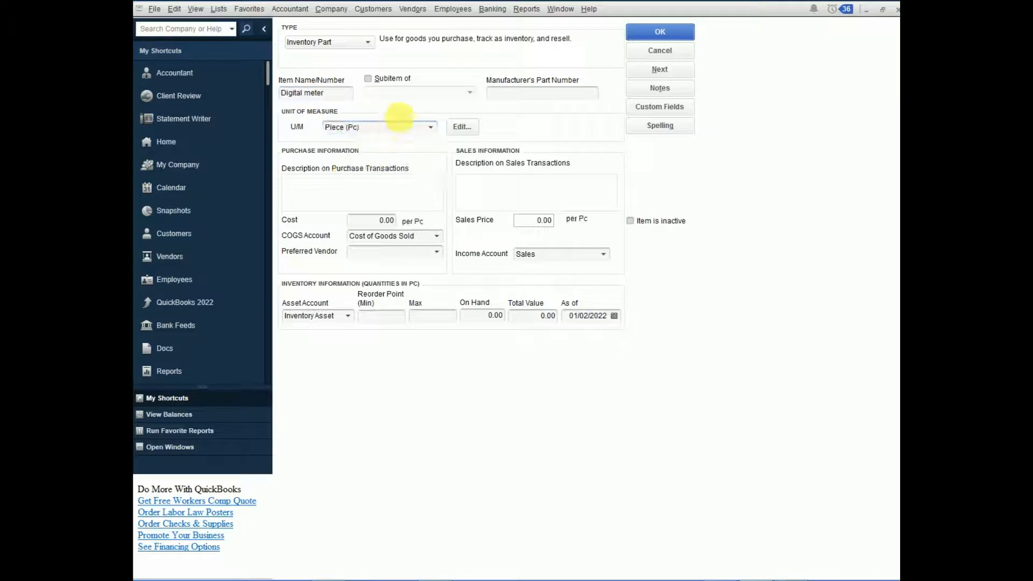
left_click(371, 81)
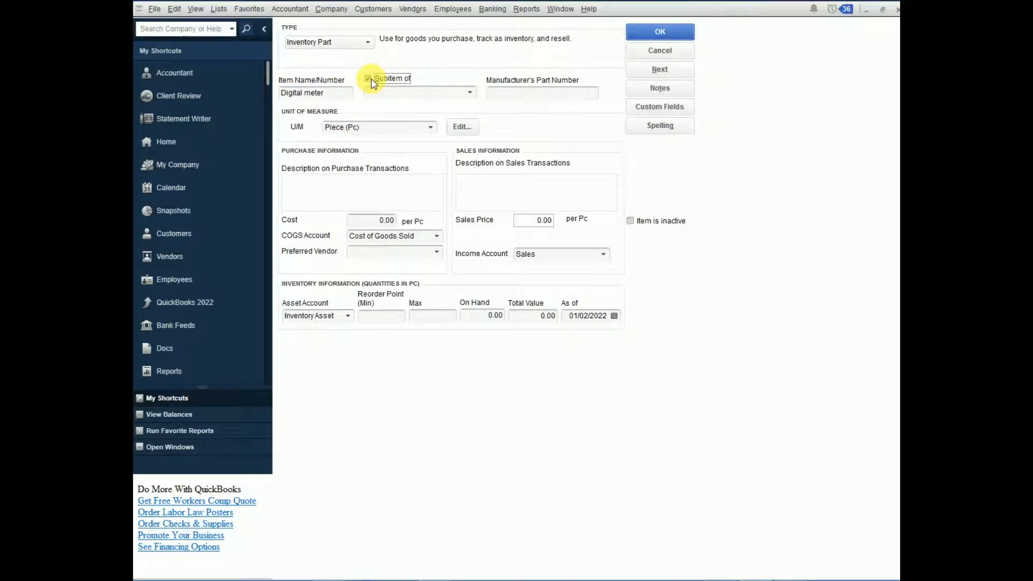
left_click(470, 92)
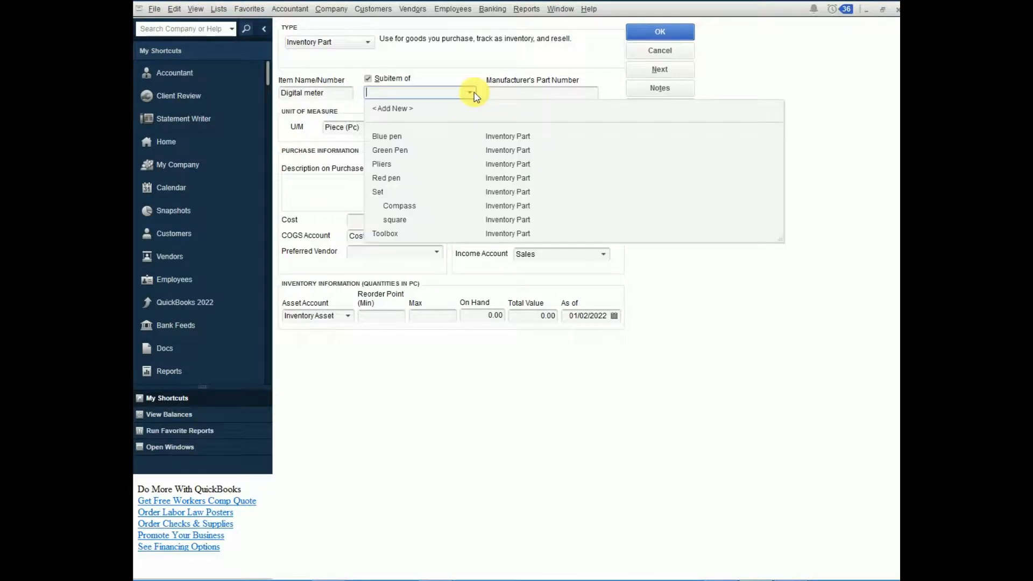
left_click(378, 235)
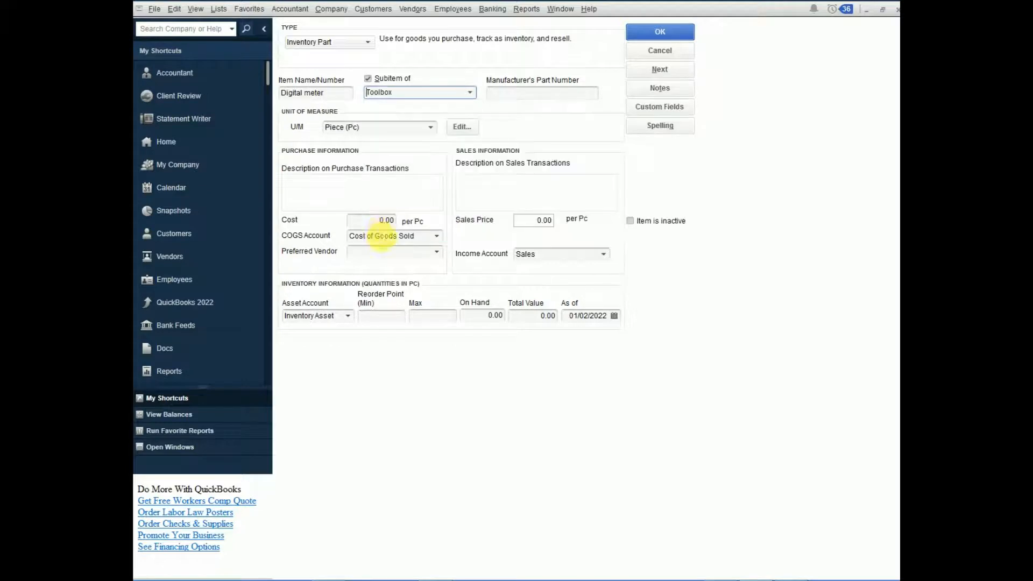
Step: Set the Digital meter's cost to 20,000 and its sales price to 30,000 per piece
left_click(384, 220)
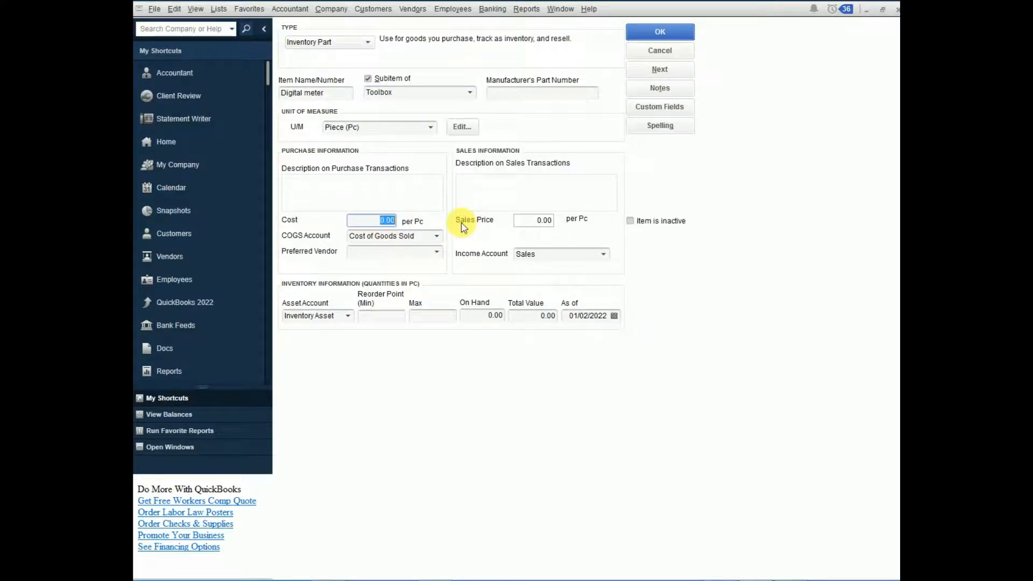
type("2")
type("0,00")
left_click(537, 220)
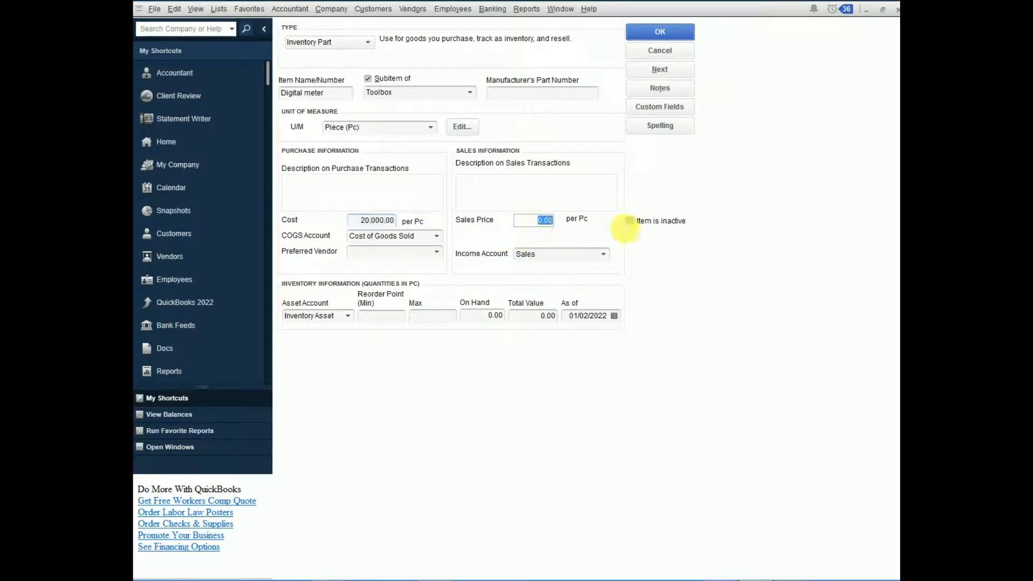
type("30,00")
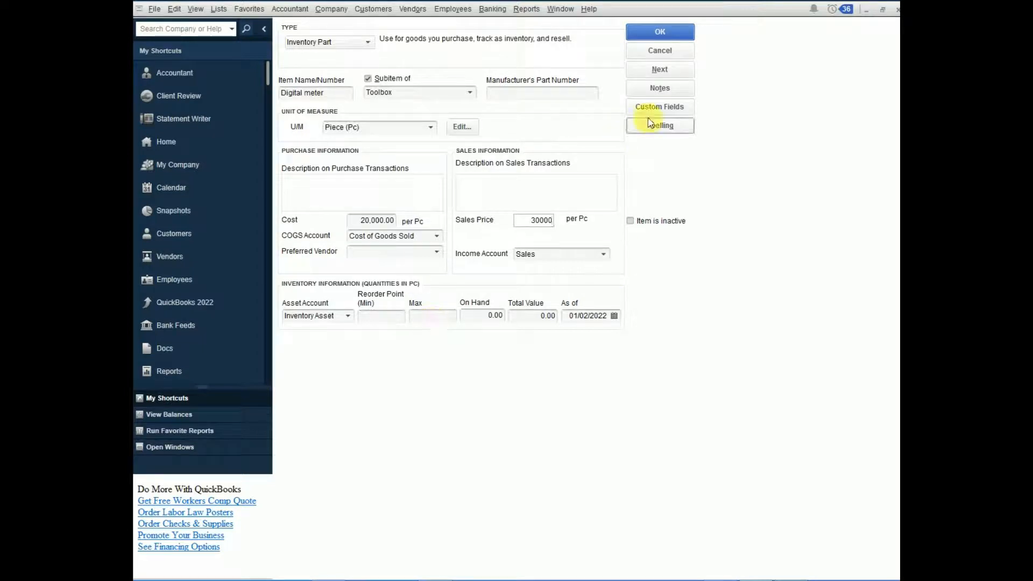
type("0")
Step: Set the Digital meter's on-hand quantity to 5 and save it, continuing with another blank item
left_click(488, 316)
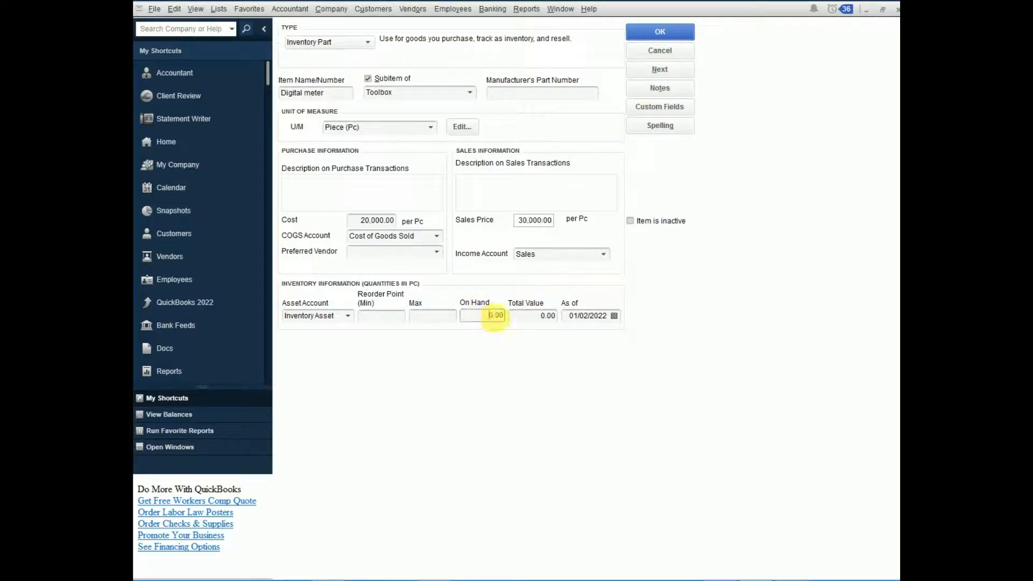
type("5")
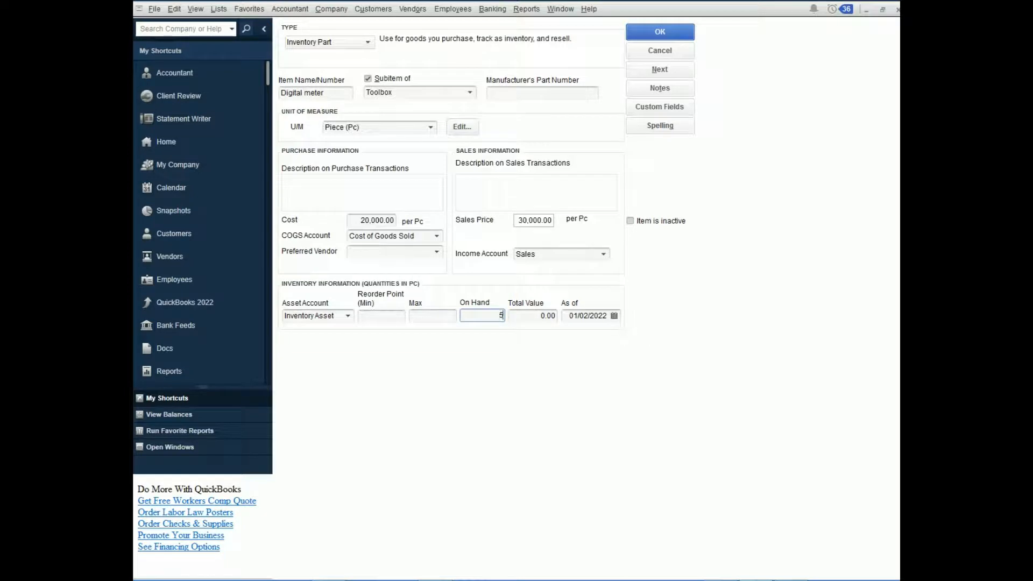
left_click(657, 70)
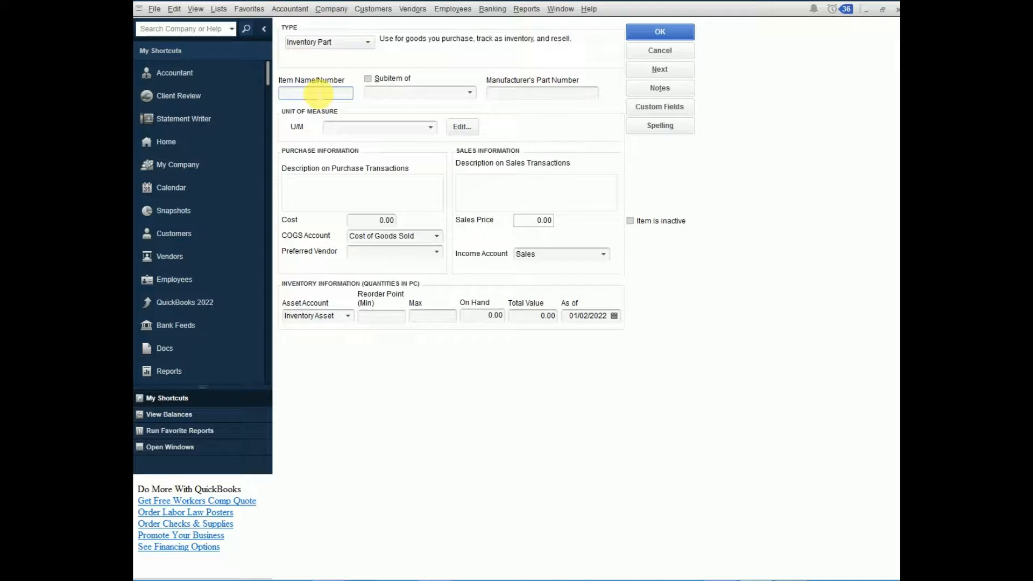
Step: Name the new inventory part Adjustable spanner, make it a subitem of Toolbox, and measure it in Piece (Pc)
type("Adjustable")
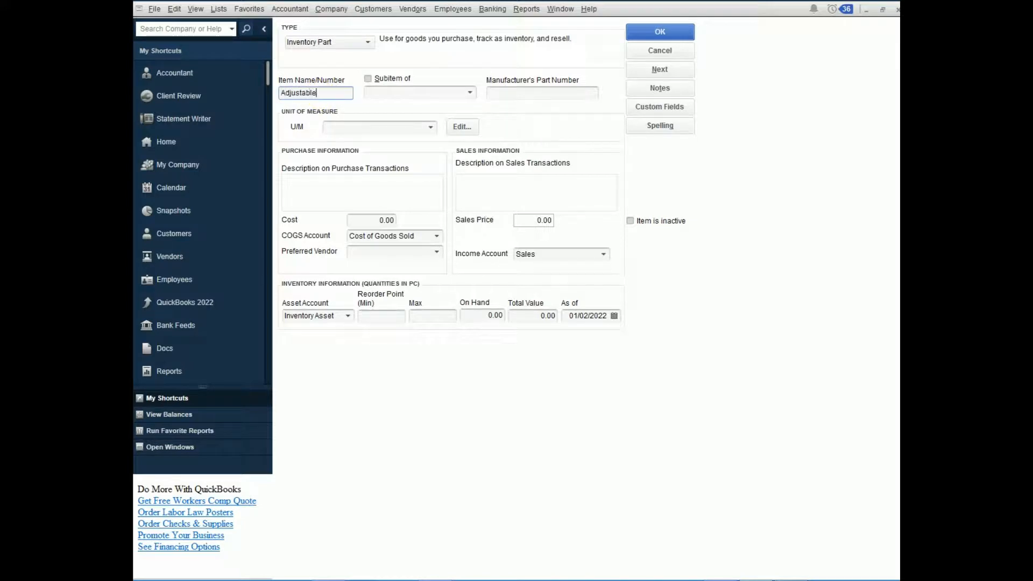
type(" spanner")
left_click(374, 82)
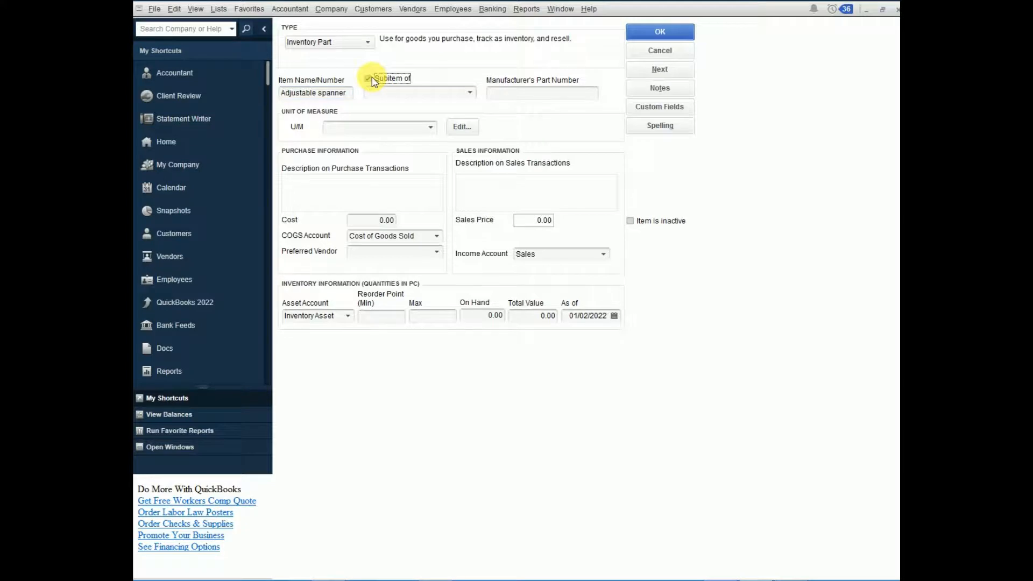
left_click(470, 93)
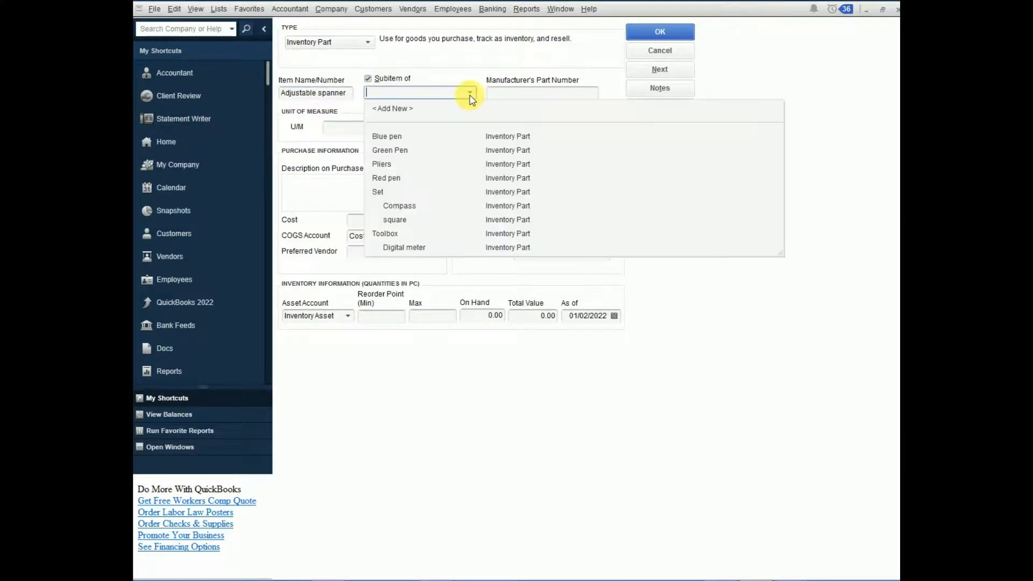
left_click(386, 234)
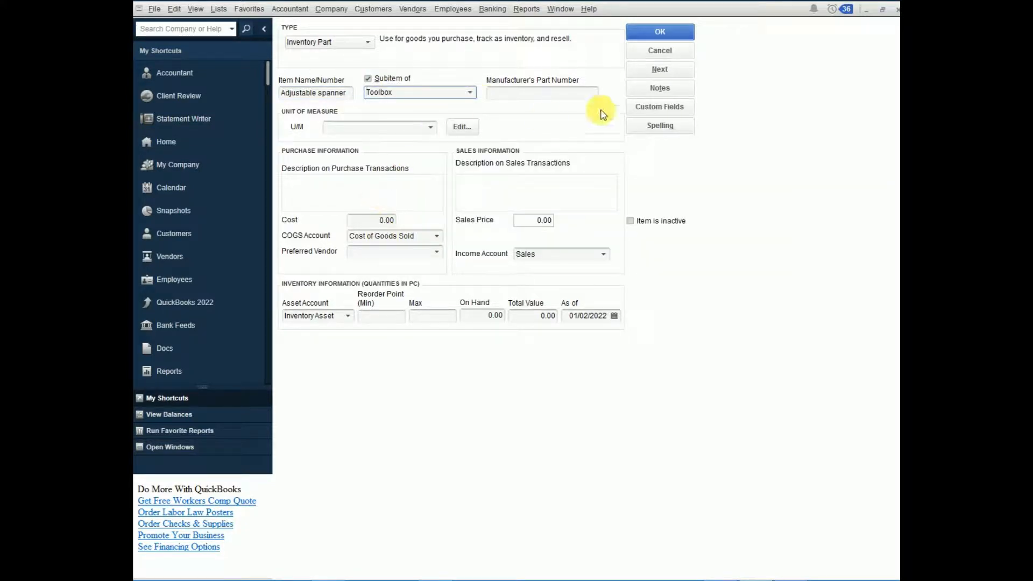
left_click(429, 128)
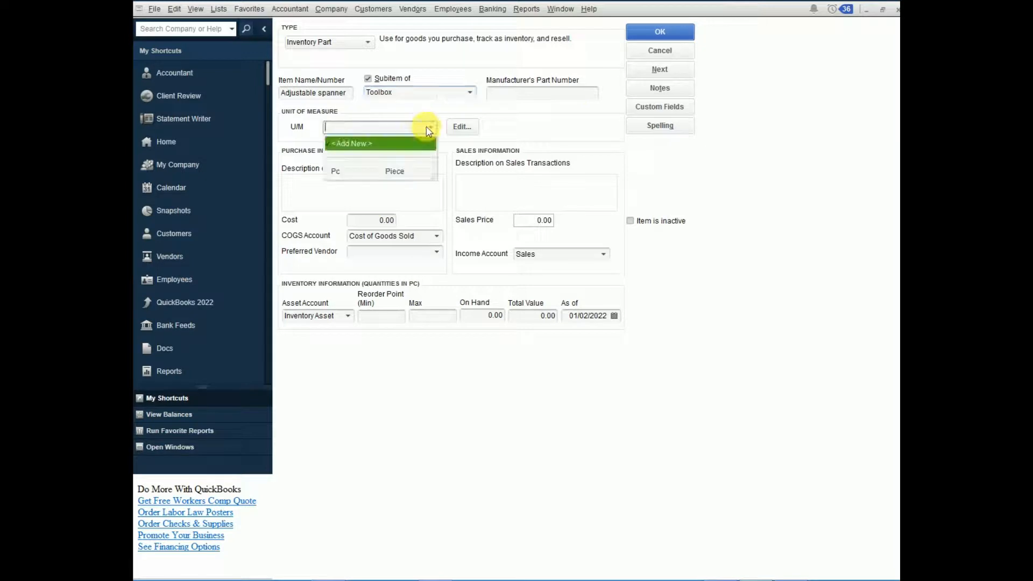
left_click(340, 171)
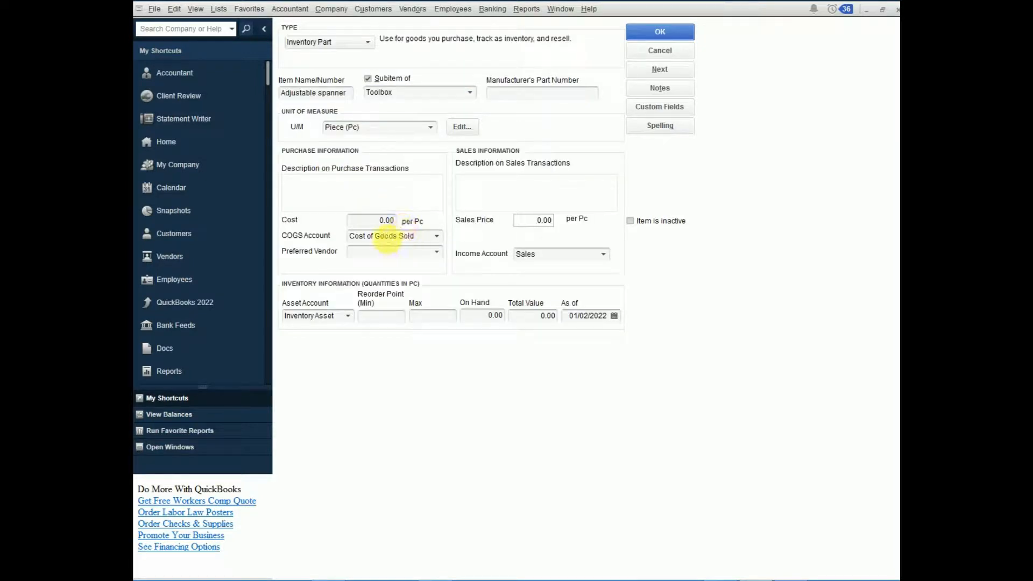
Step: Set the Adjustable spanner's cost to 6,000 and sales price to 10,000 per piece, and save it, continuing with a blank item
left_click(381, 220)
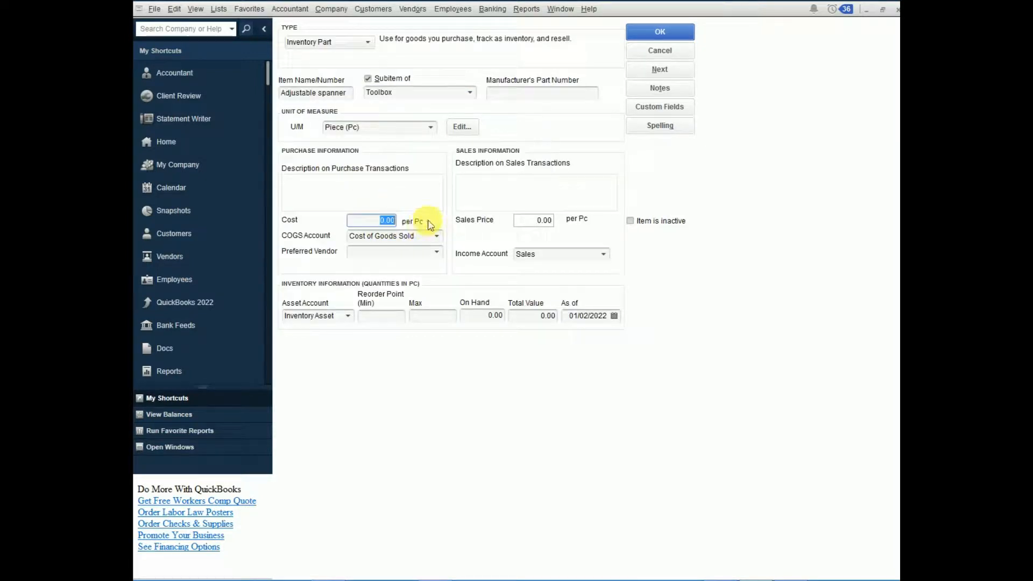
type("6,0")
type("000")
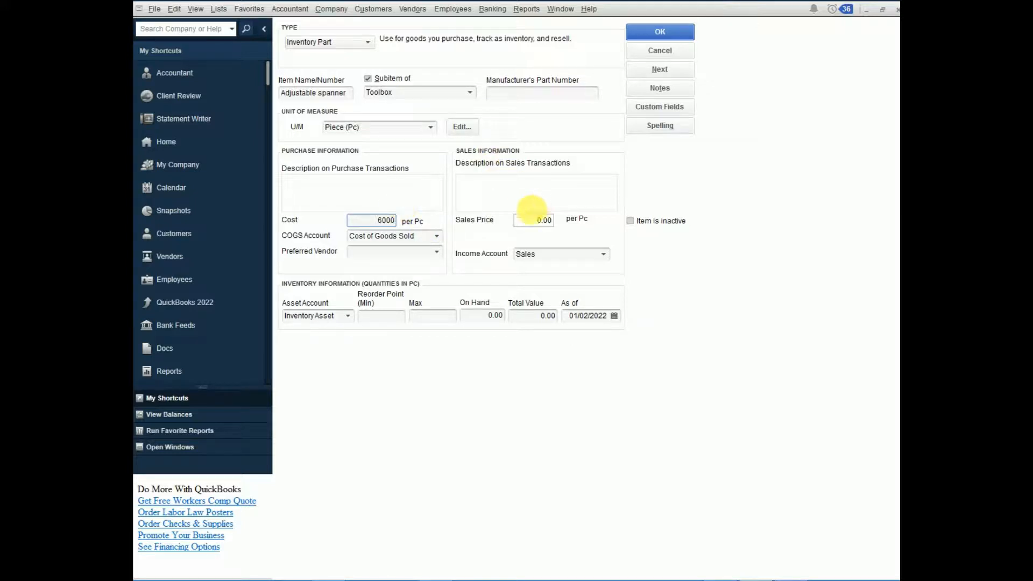
left_click(541, 221)
type("10000")
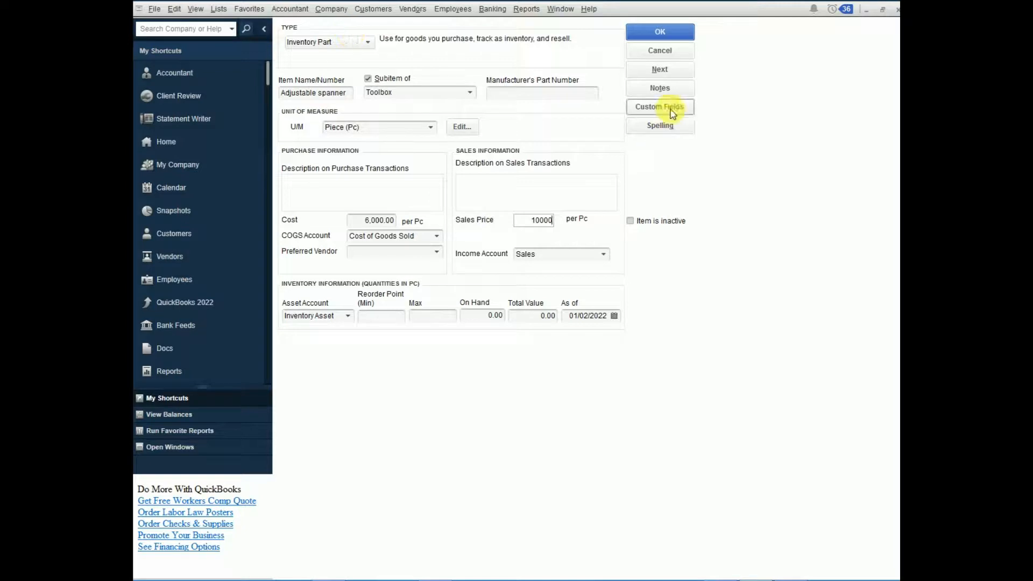
left_click(662, 70)
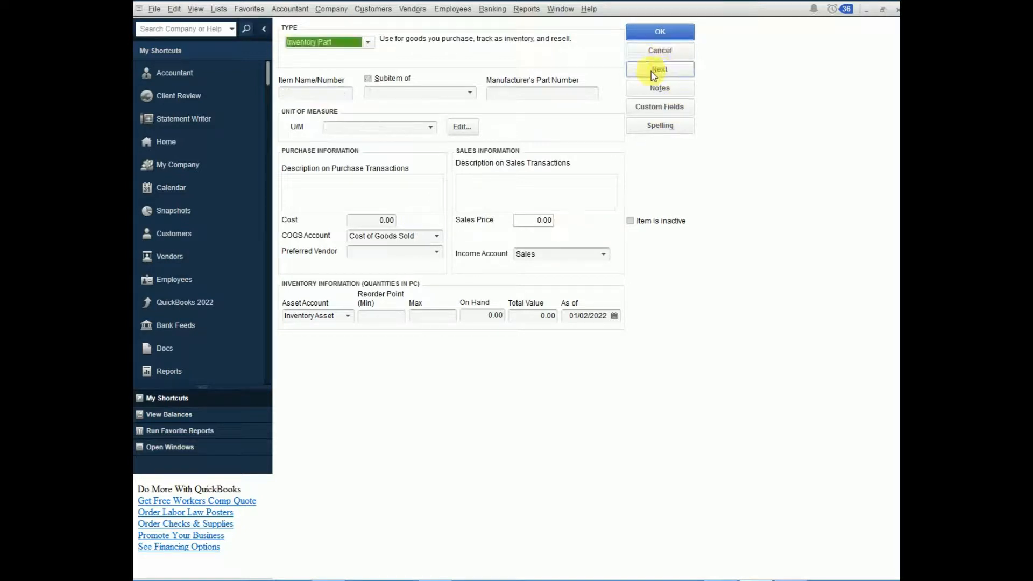
Step: Name the new inventory part Star screw driver, make it a subitem of Toolbox, and measure it in Piece (Pc)
left_click(320, 95)
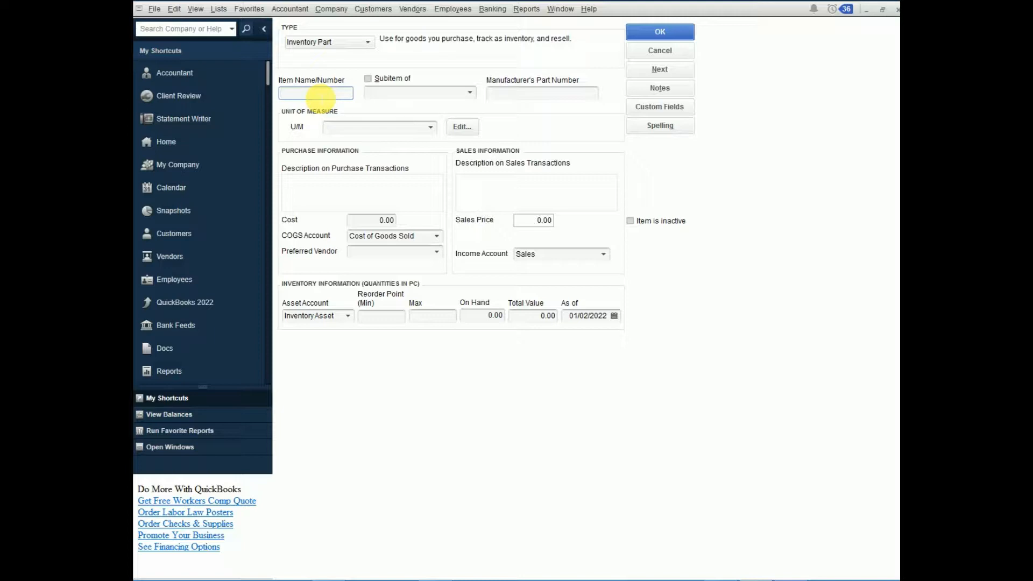
type("Star")
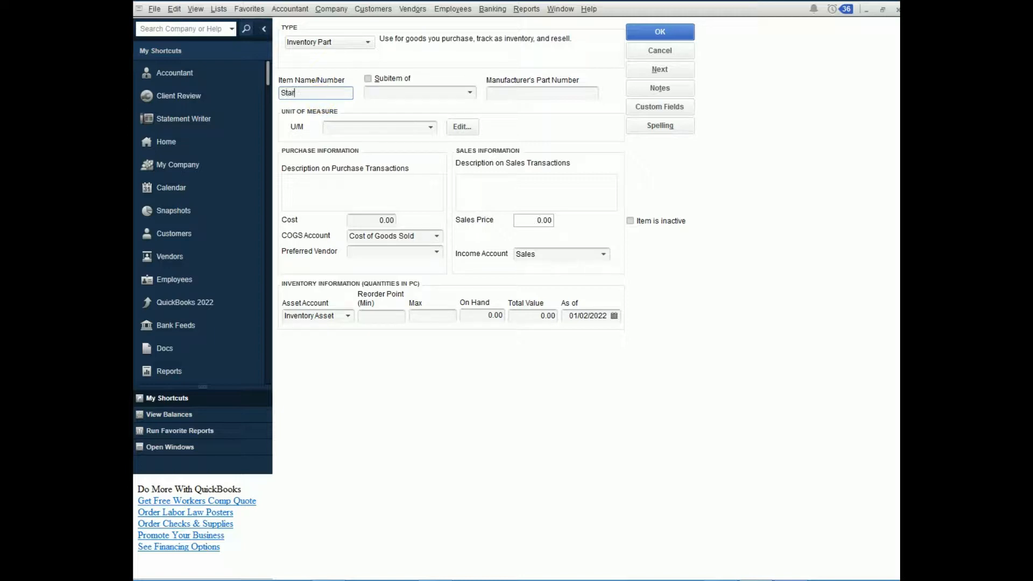
type(" scree")
type(" driver")
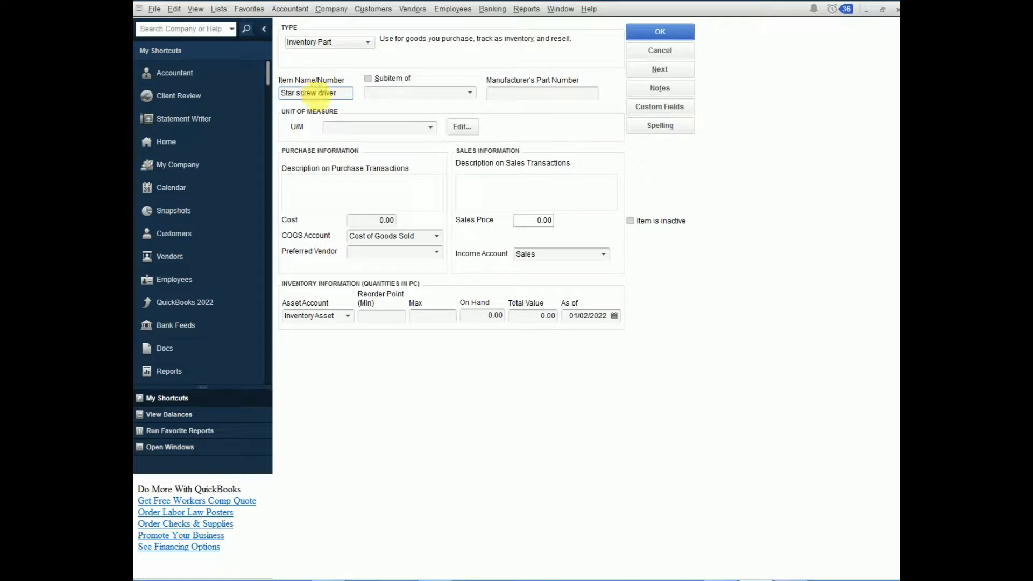
left_click(374, 79)
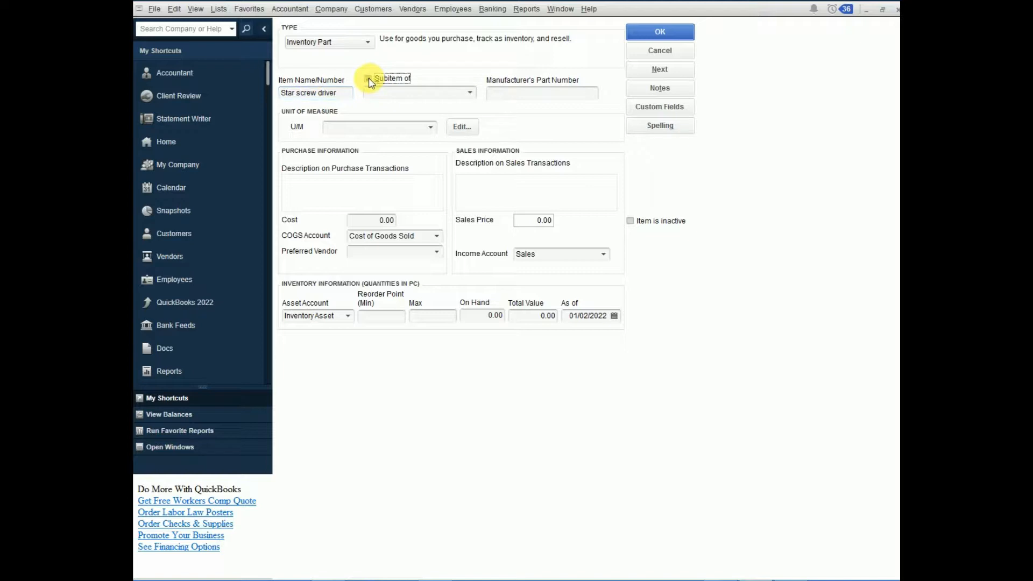
left_click(468, 96)
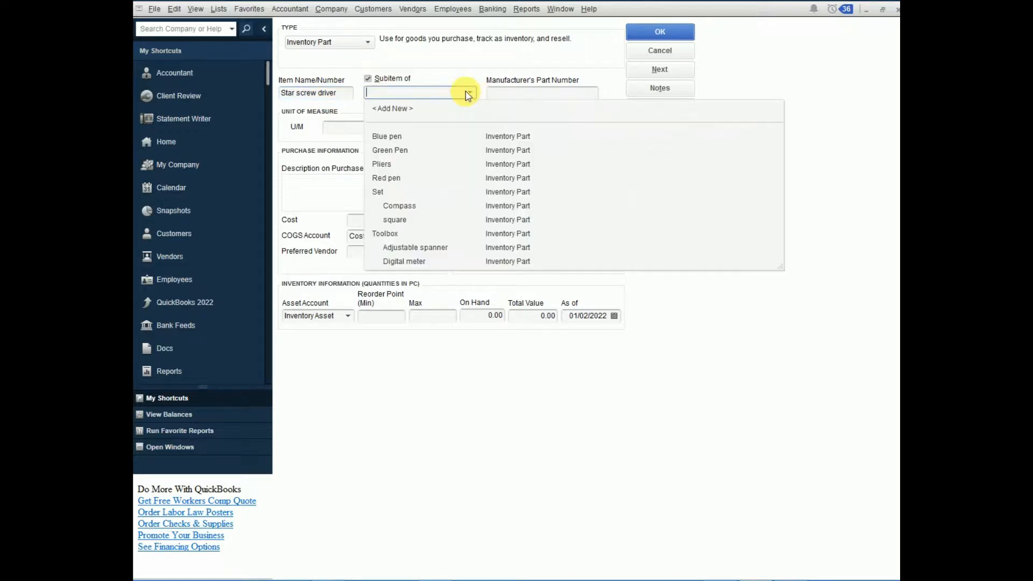
left_click(385, 233)
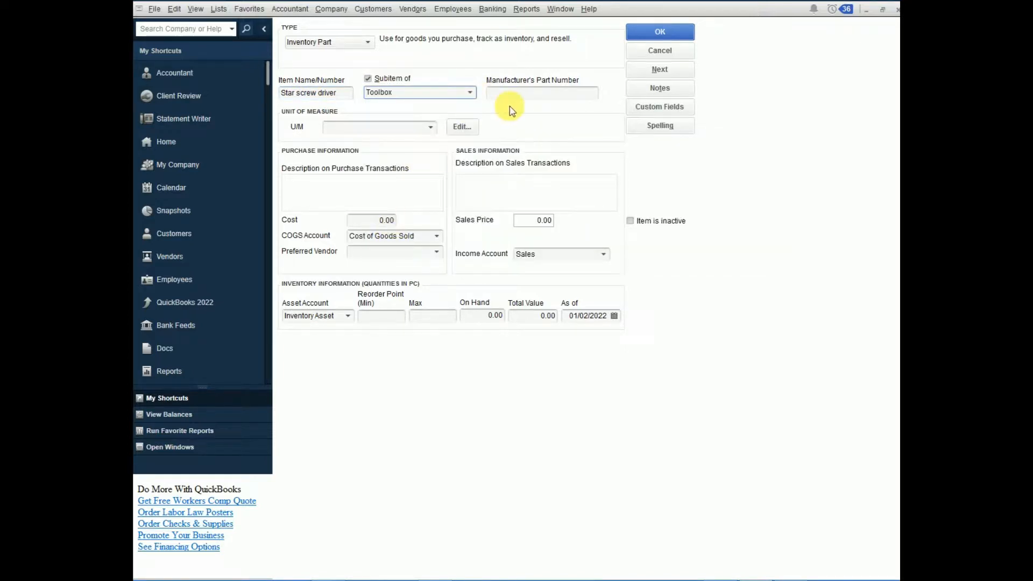
left_click(430, 127)
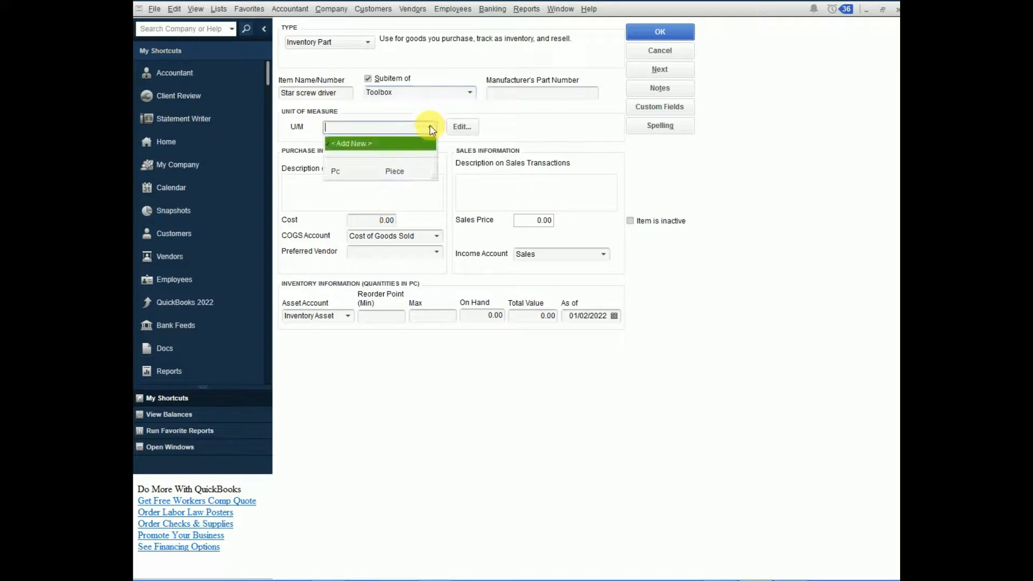
left_click(352, 174)
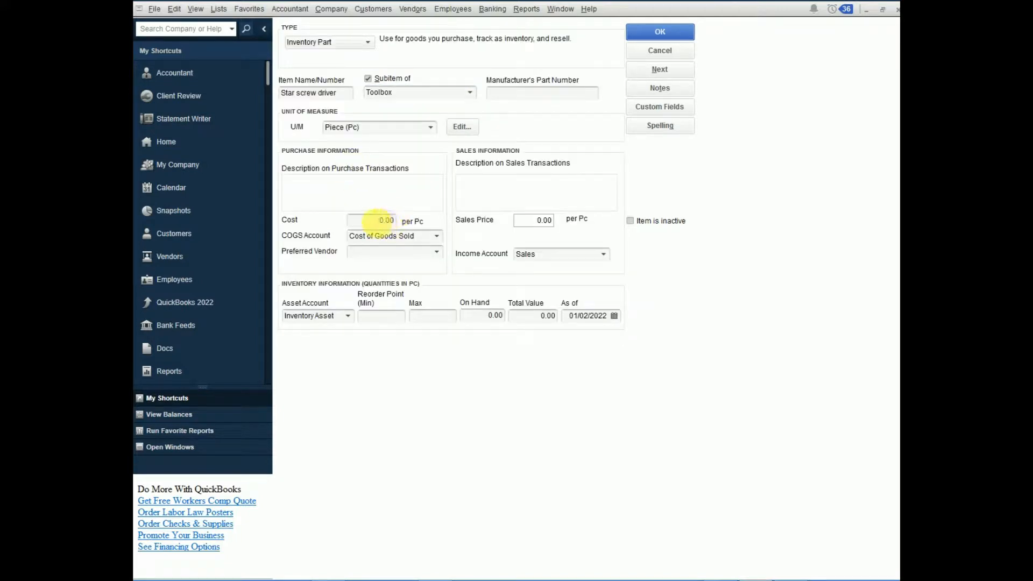
Step: Set the Star screw driver's cost to 4,000 and its sales price to 5,000 per piece
left_click(385, 221)
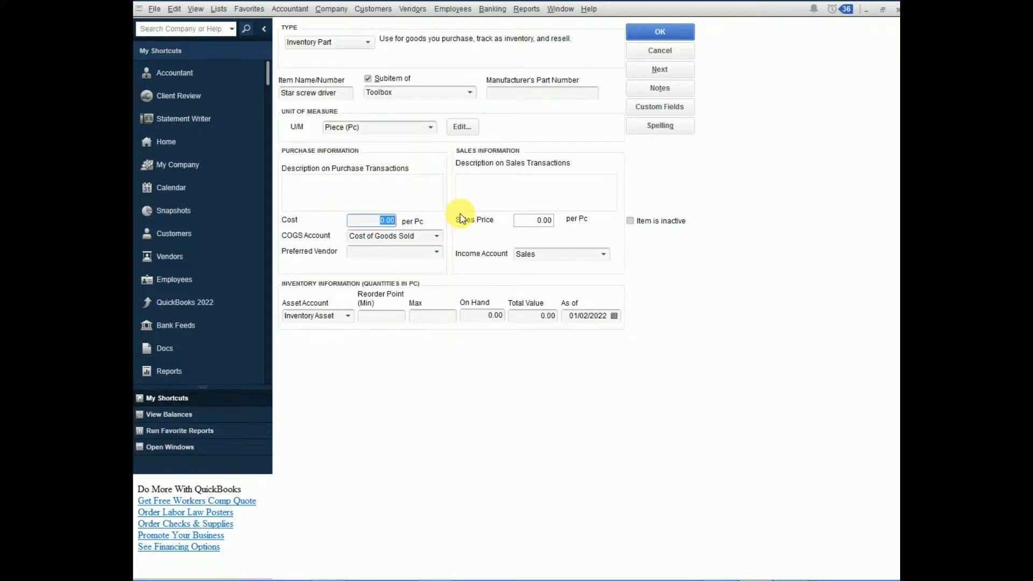
type("4,")
type("000")
left_click(537, 221)
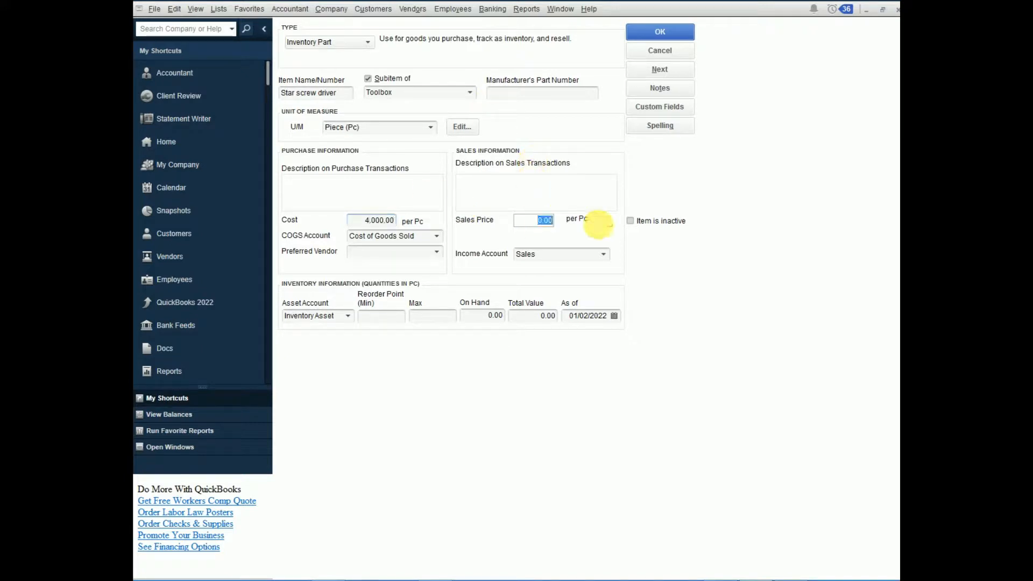
type("5000")
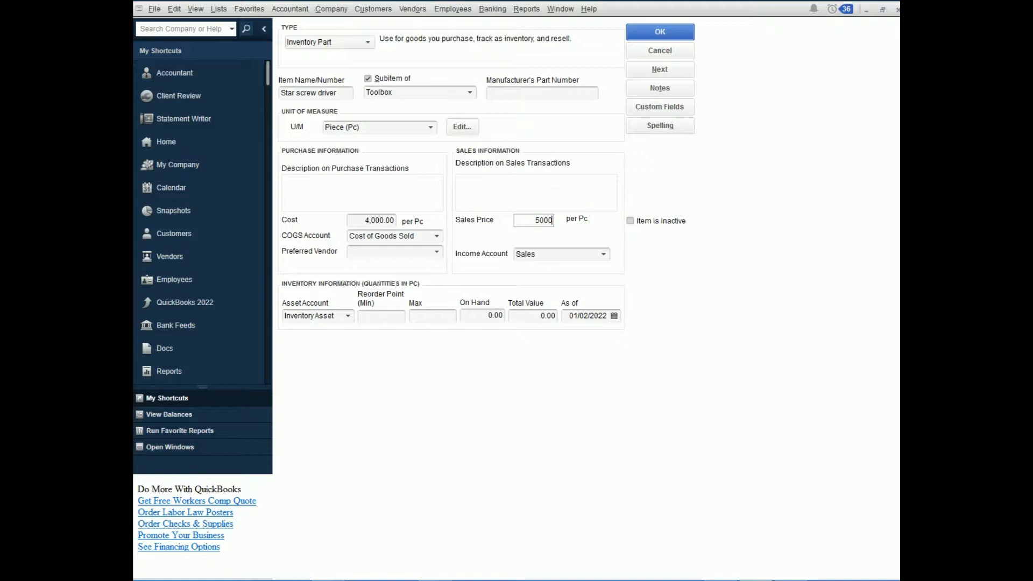
Step: Set the Star screw driver's on-hand quantity to 5, then save the item and return to the item list
left_click(492, 317)
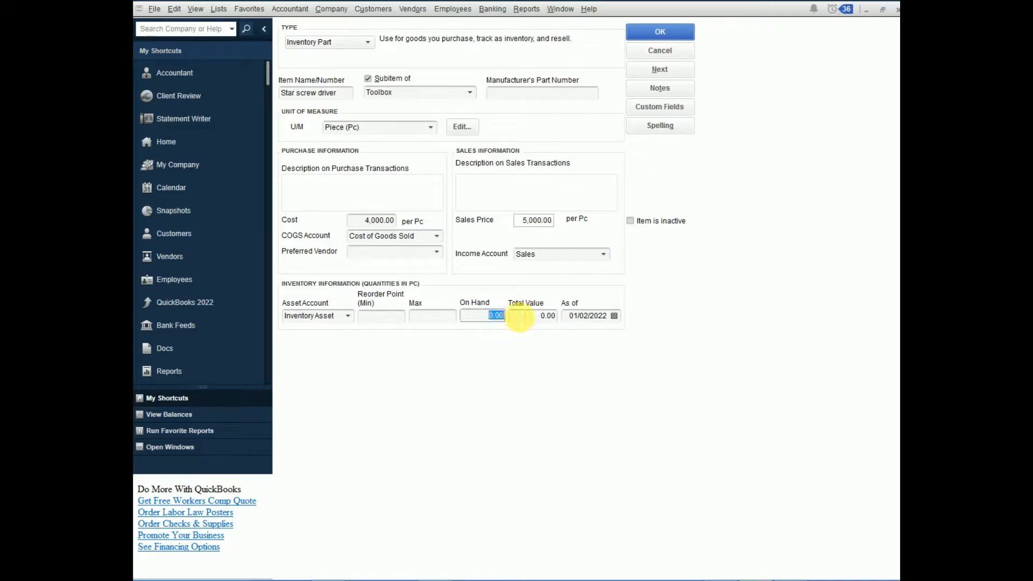
type("5")
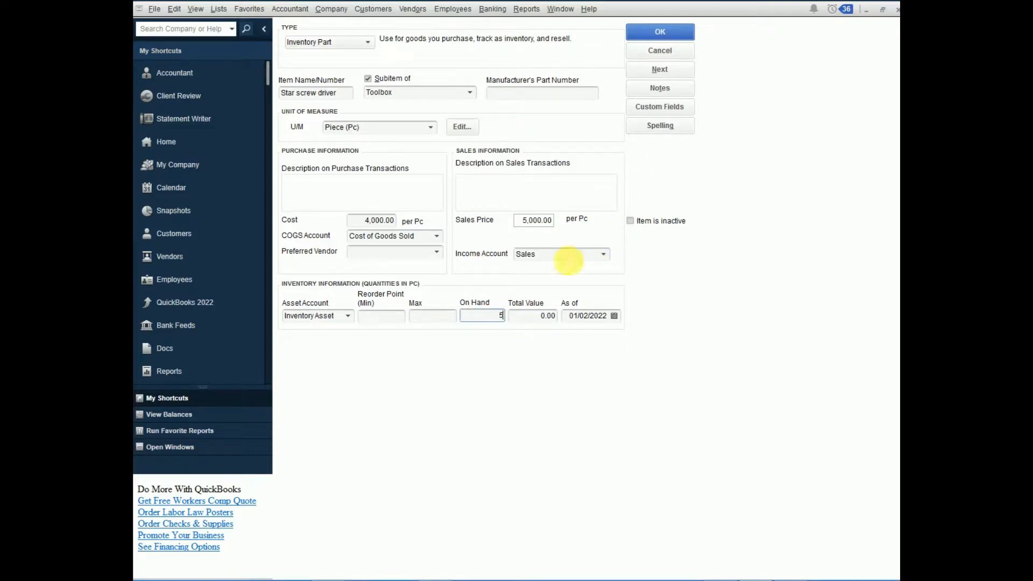
left_click(528, 316)
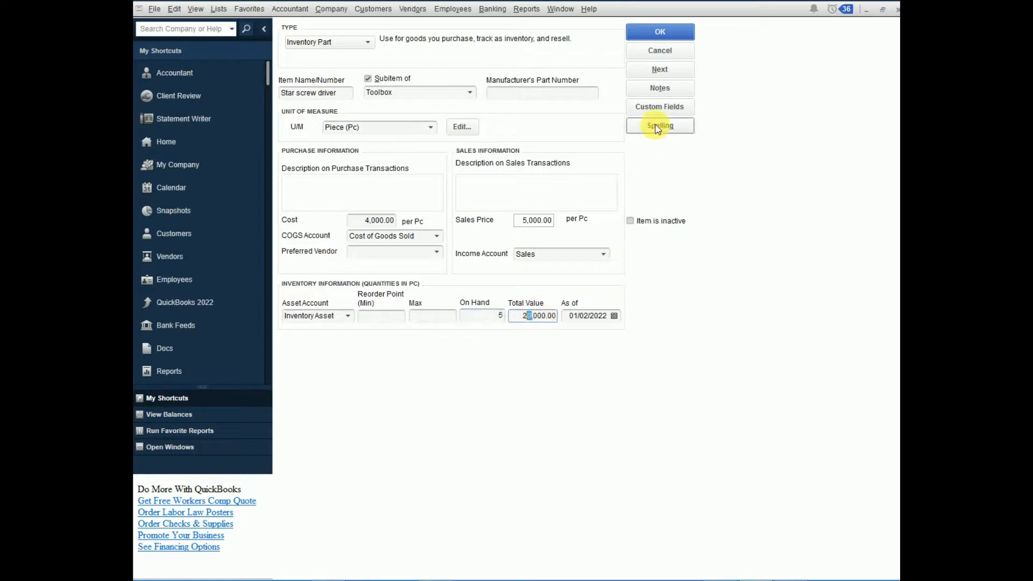
left_click(662, 30)
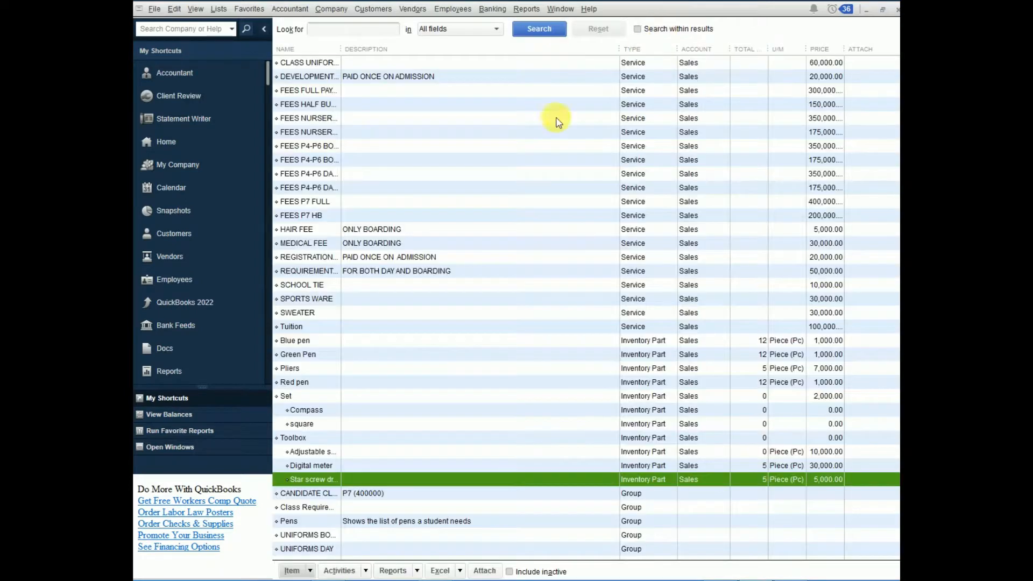
Step: Review Toolbox and its subitems Adjustable spanner, Digital meter and Star screw driver in the item list
left_click(291, 437)
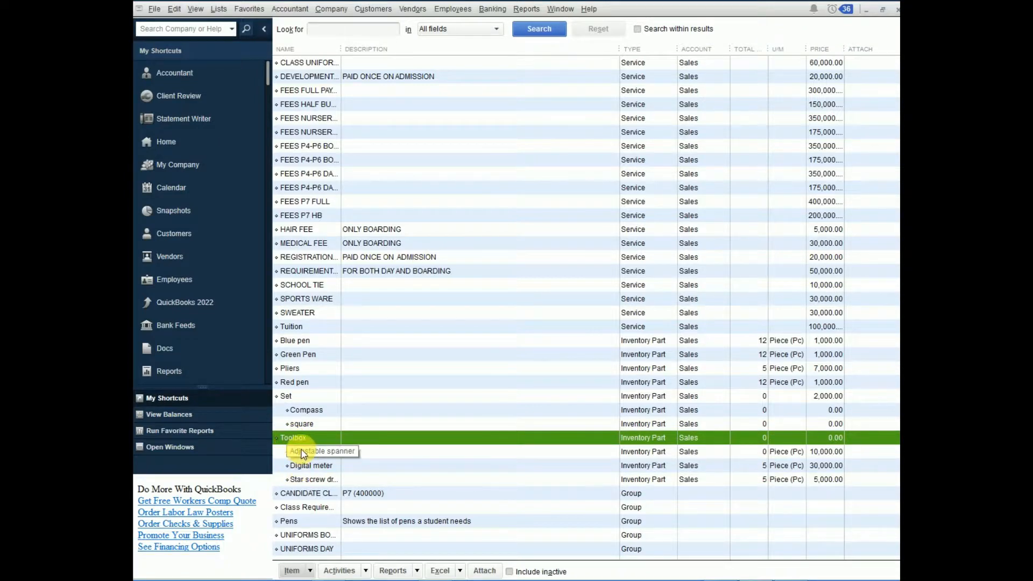
left_click(299, 452)
left_click(300, 466)
left_click(307, 479)
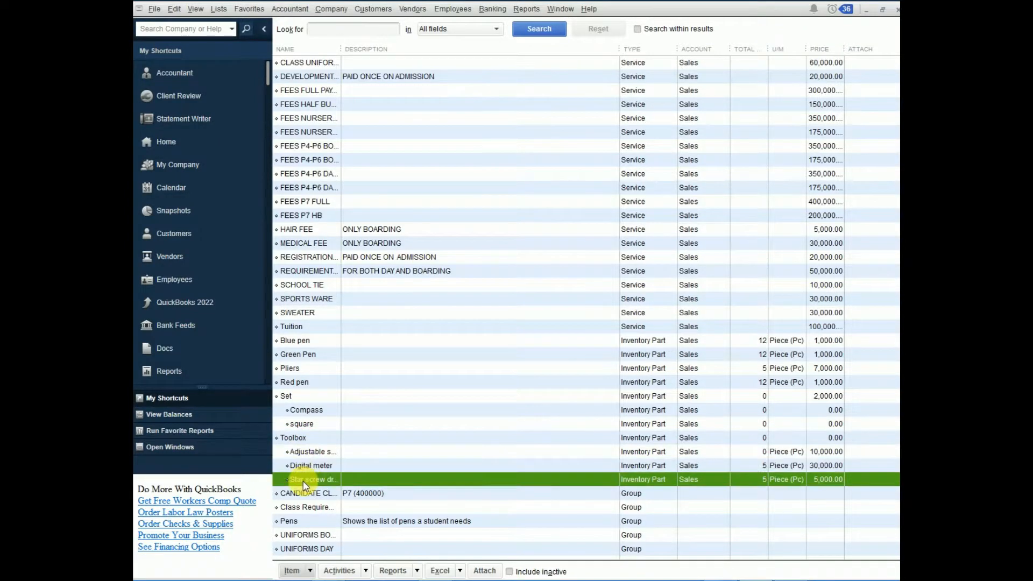
left_click(301, 452)
left_click(302, 465)
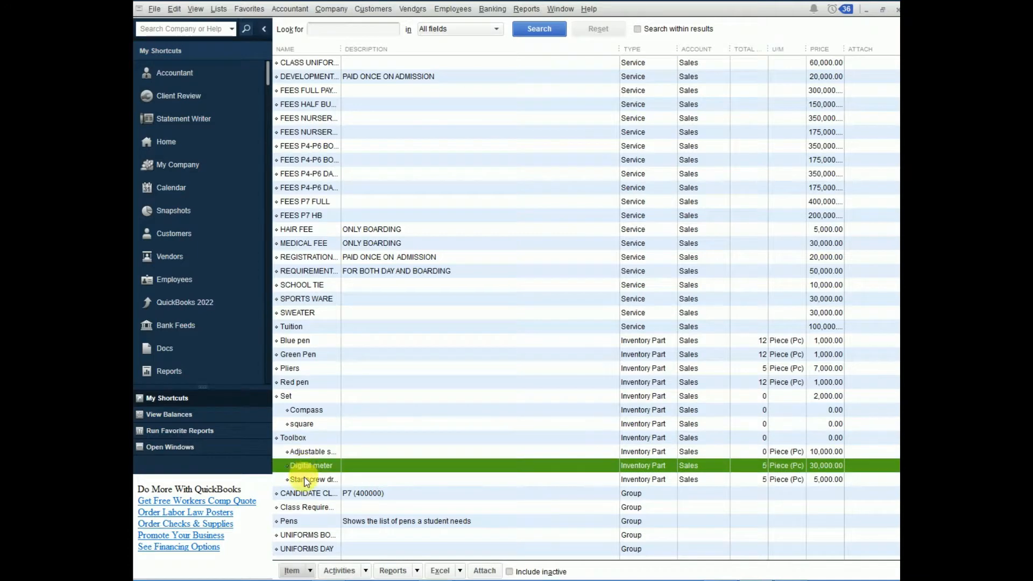
left_click(304, 479)
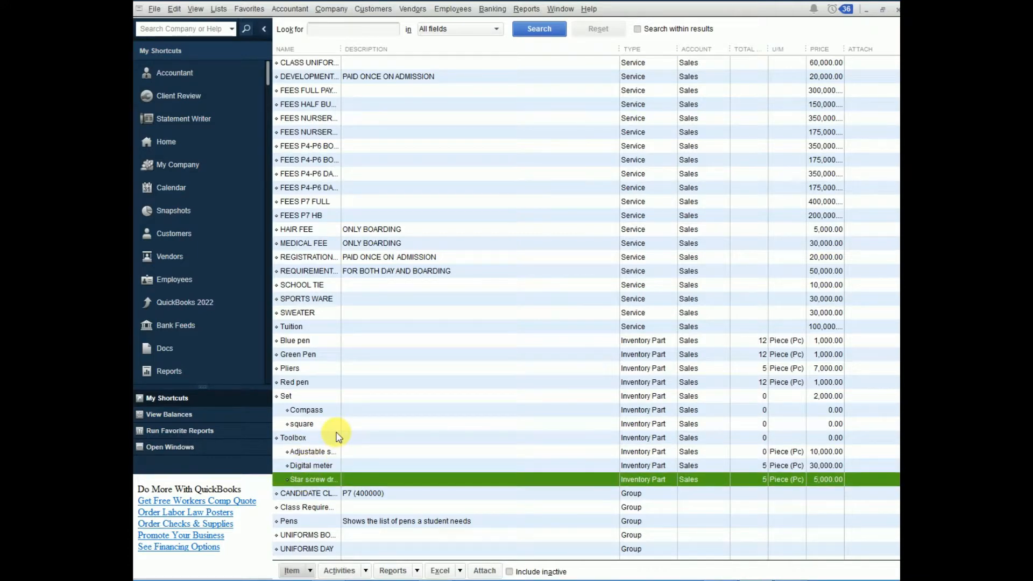